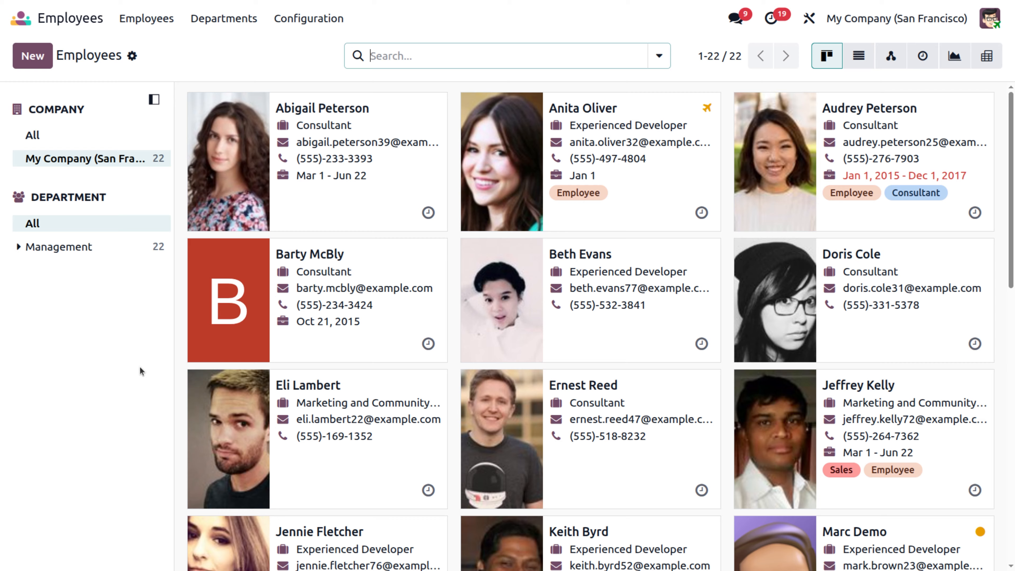
- Search the employee list by the employee's name to check for an existing record, and clear the search
left_click(36, 62)
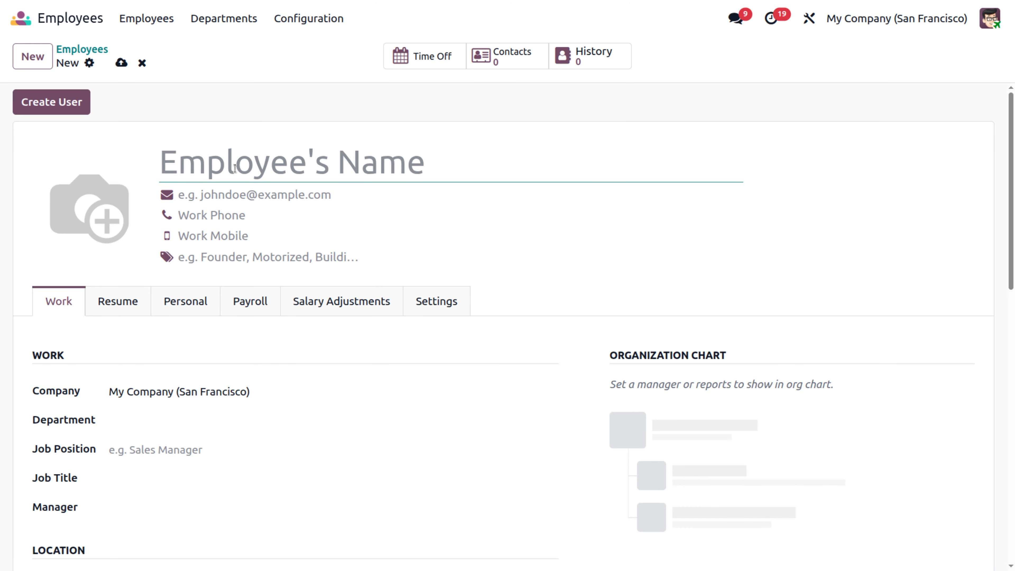
left_click(142, 63)
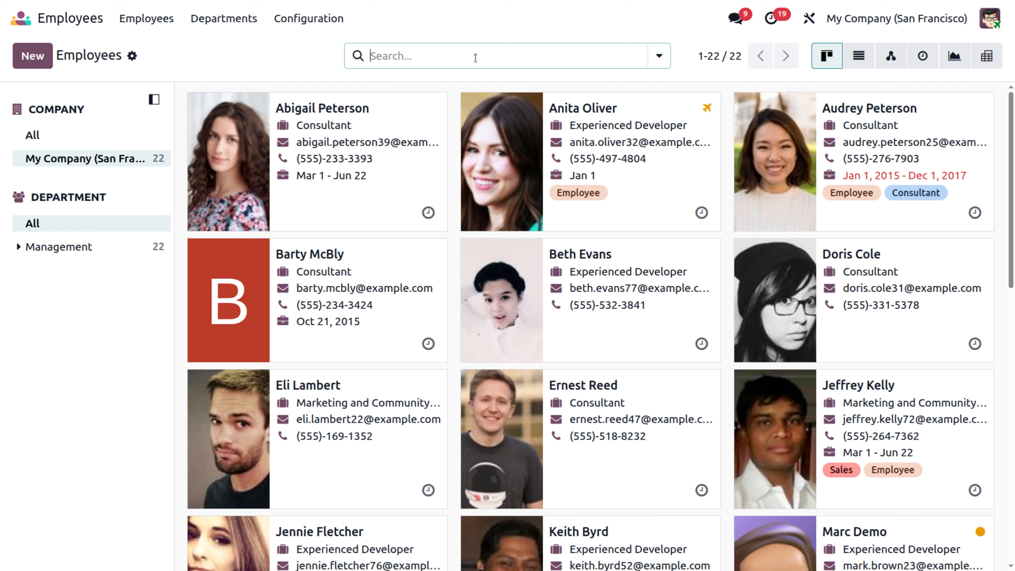
type("au")
key("BackSpace")
type("y")
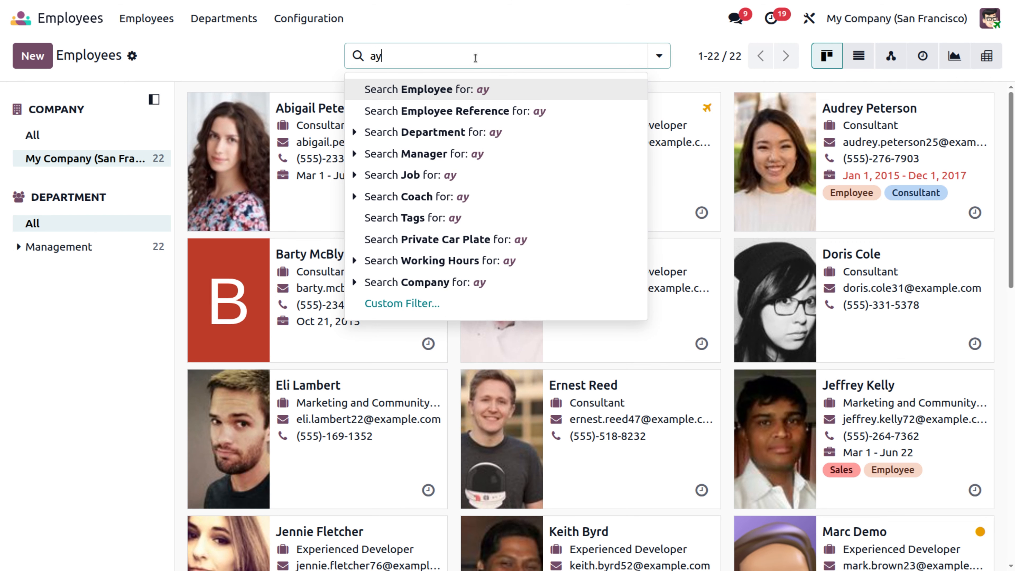
type("s")
key("Return")
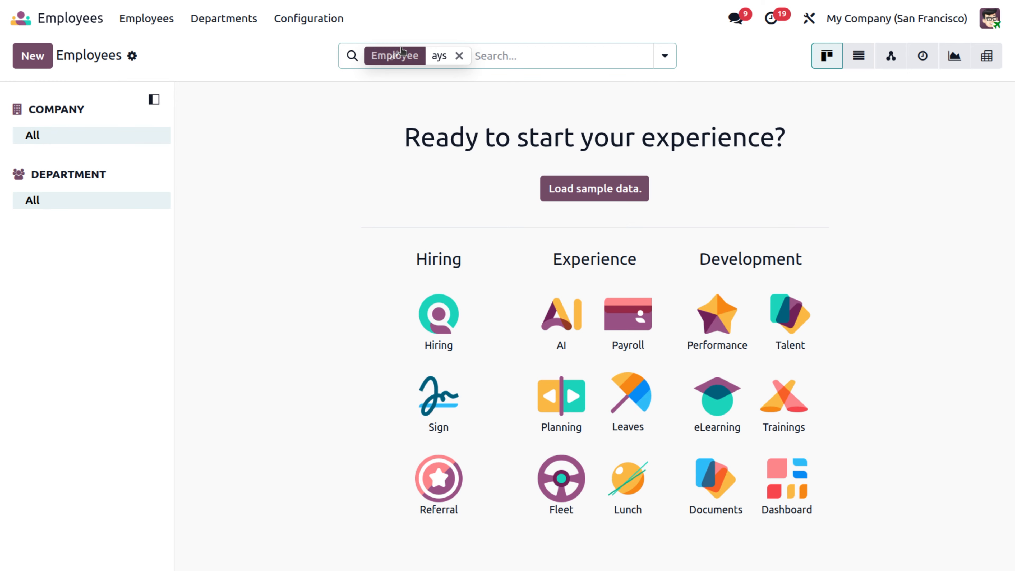
left_click(459, 55)
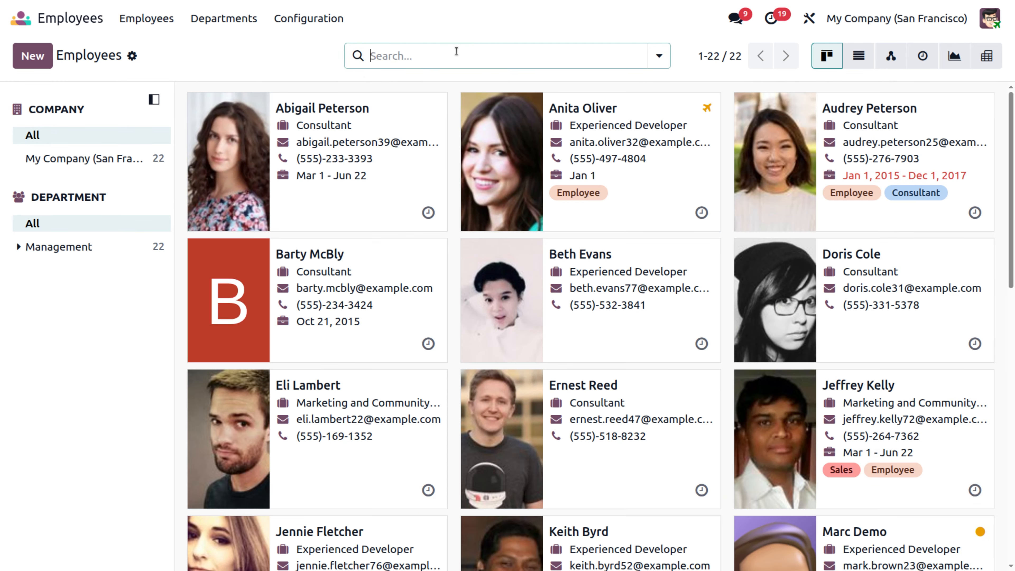
- Create a new employee record with the employee's name and set the payroll contract start date to January 1, 2026
left_click(46, 61)
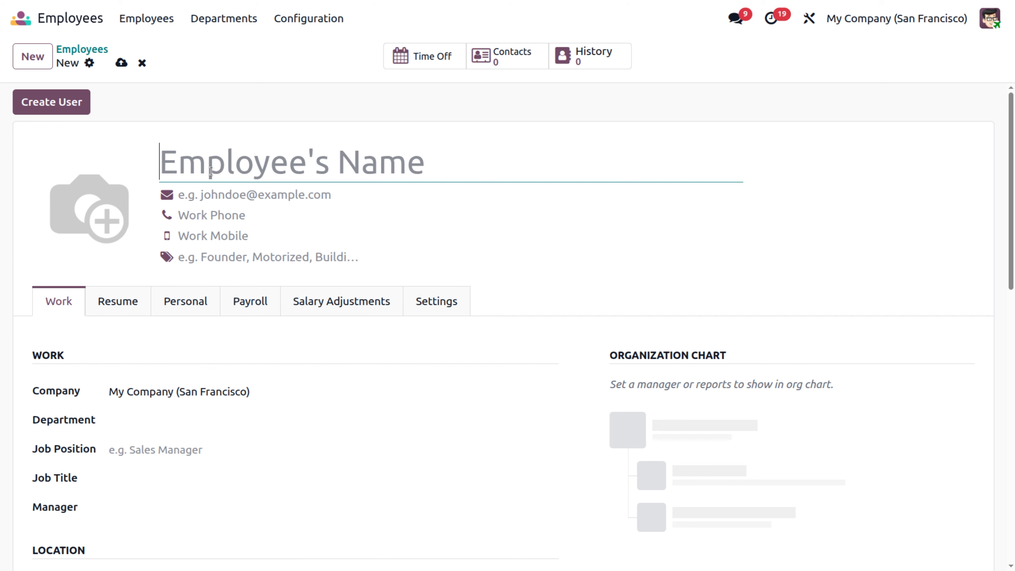
type("Aysha")
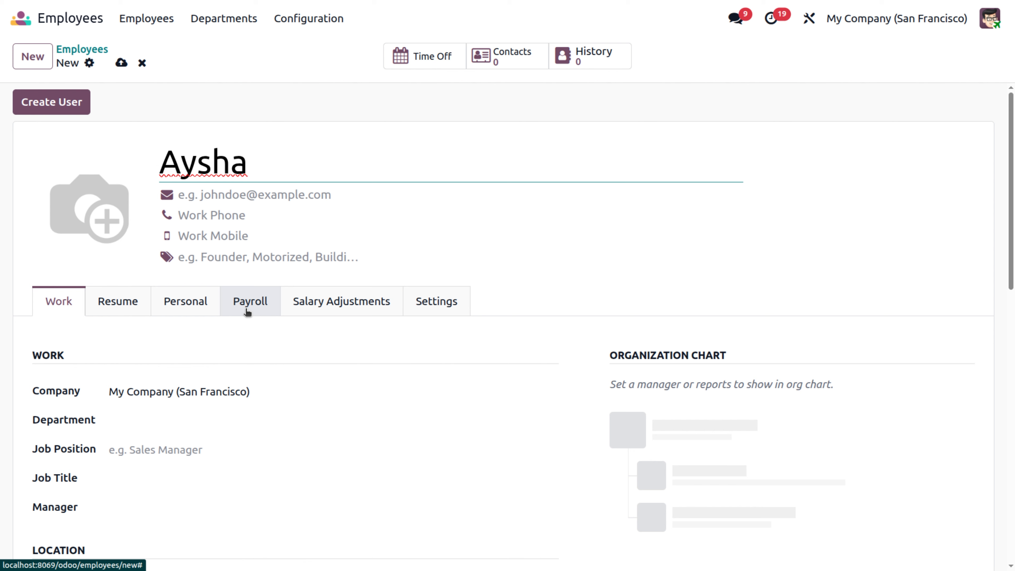
left_click(277, 313)
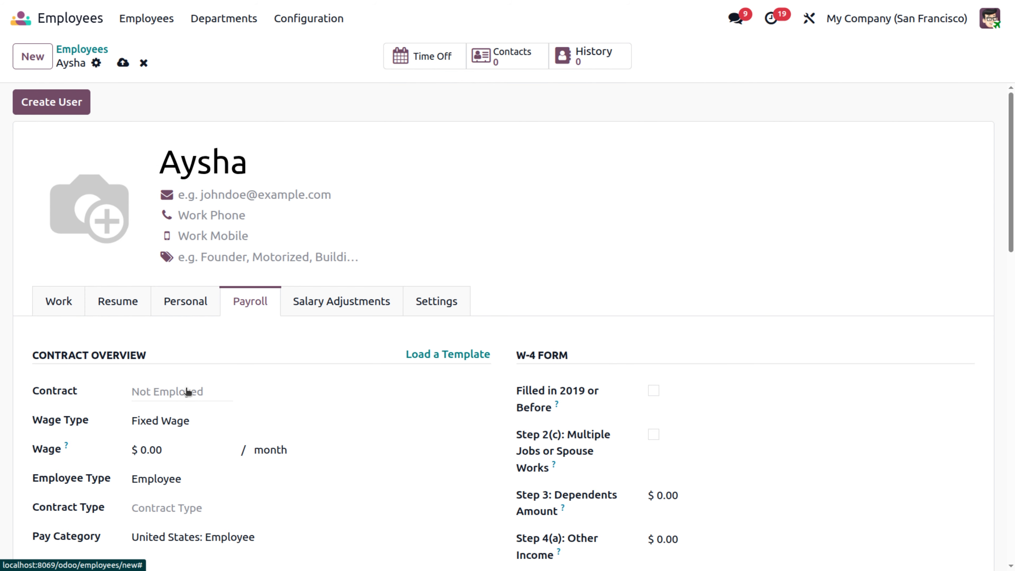
left_click(188, 391)
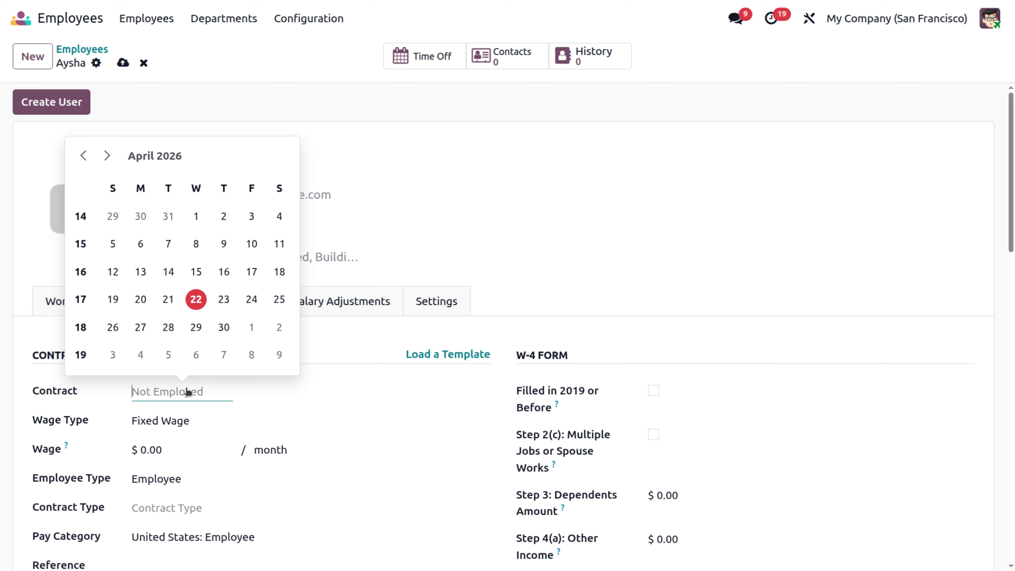
left_click(84, 157)
left_click(83, 157)
left_click(83, 157)
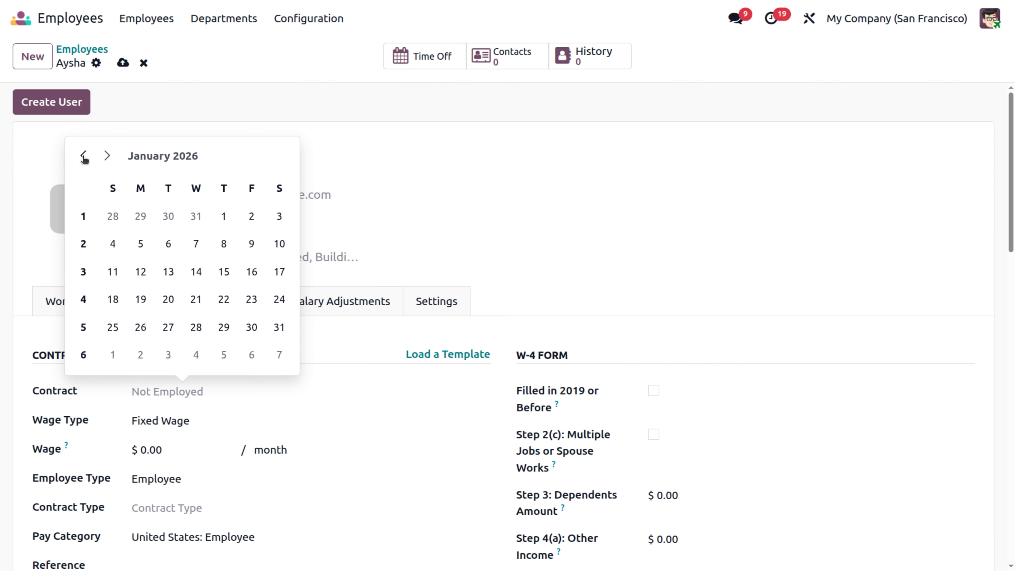
left_click(219, 214)
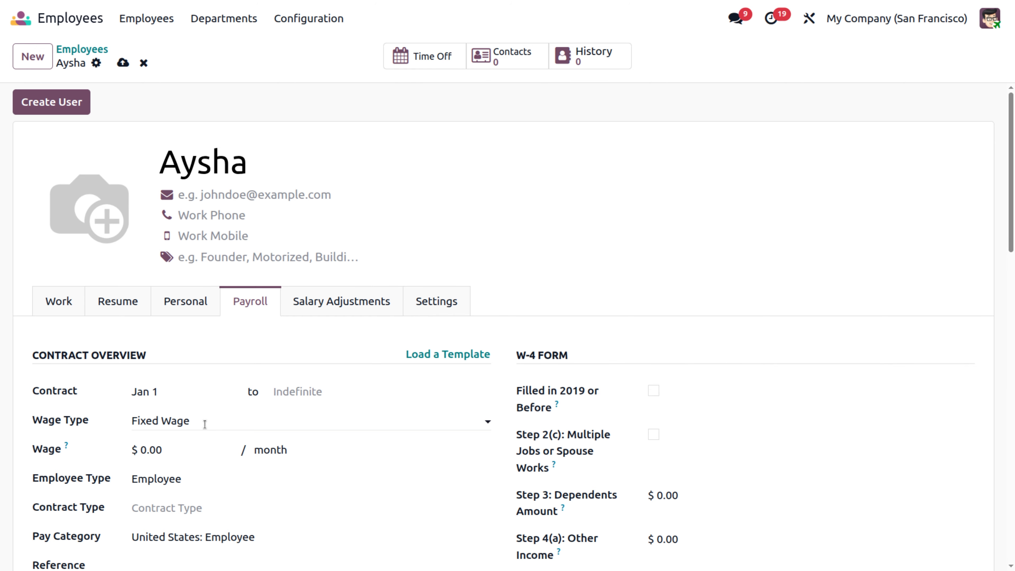
- Set the contract's monthly wage to $5,000 and its contract type to Permanent, and save the employee record
scroll(205, 423, "down", 5)
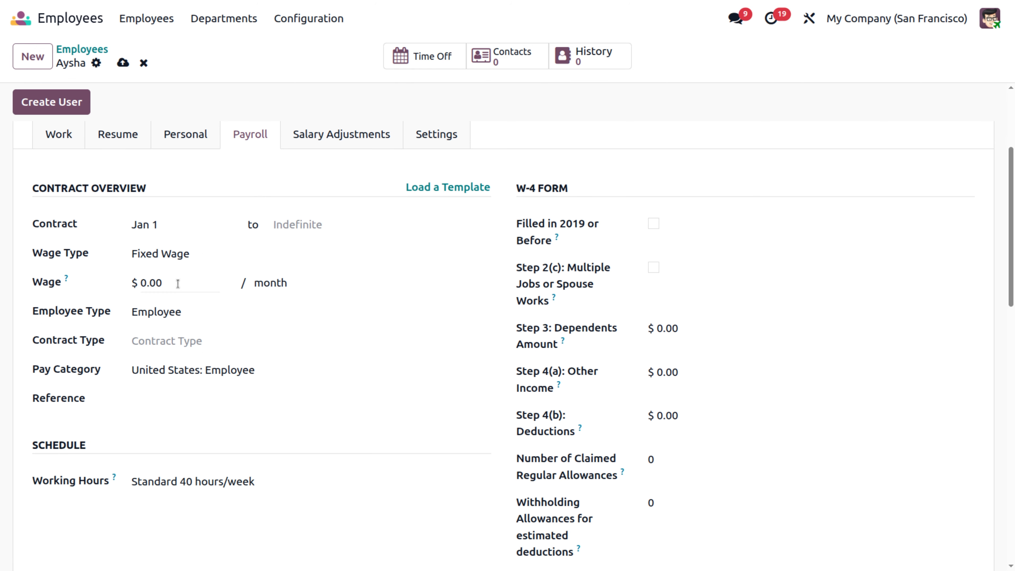
left_click(178, 284)
key("BackSpace")
type("5000")
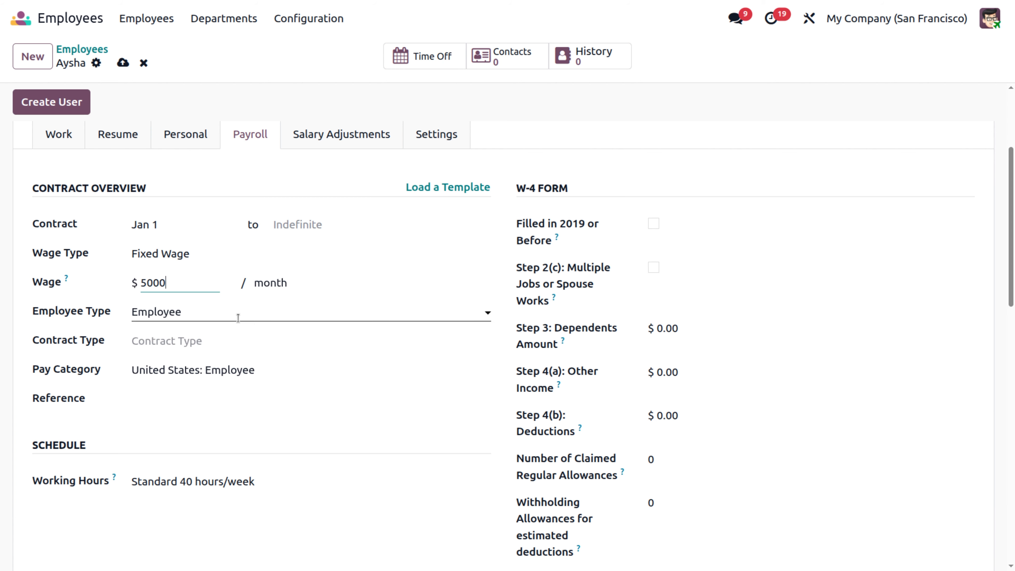
left_click(224, 341)
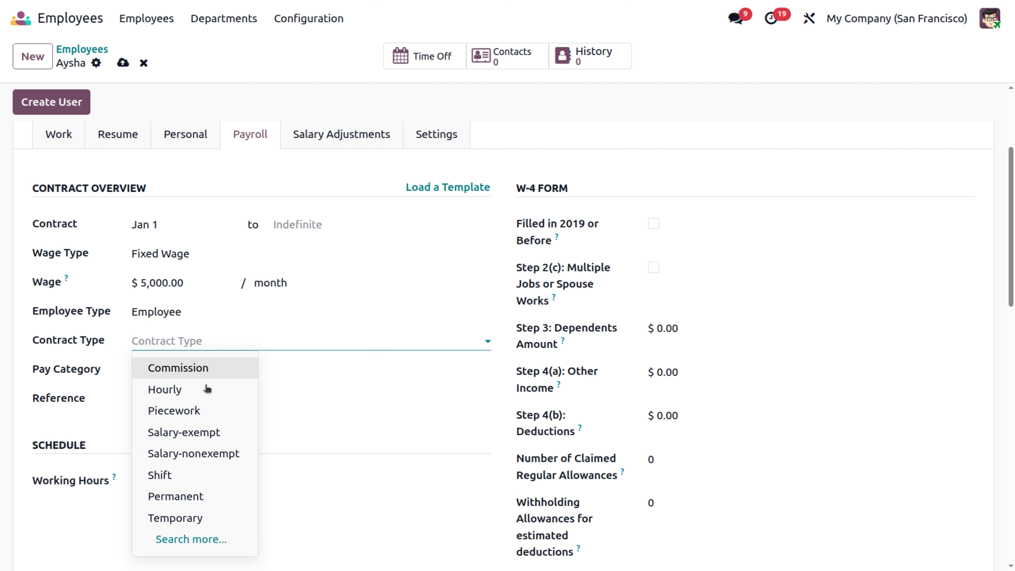
left_click(201, 497)
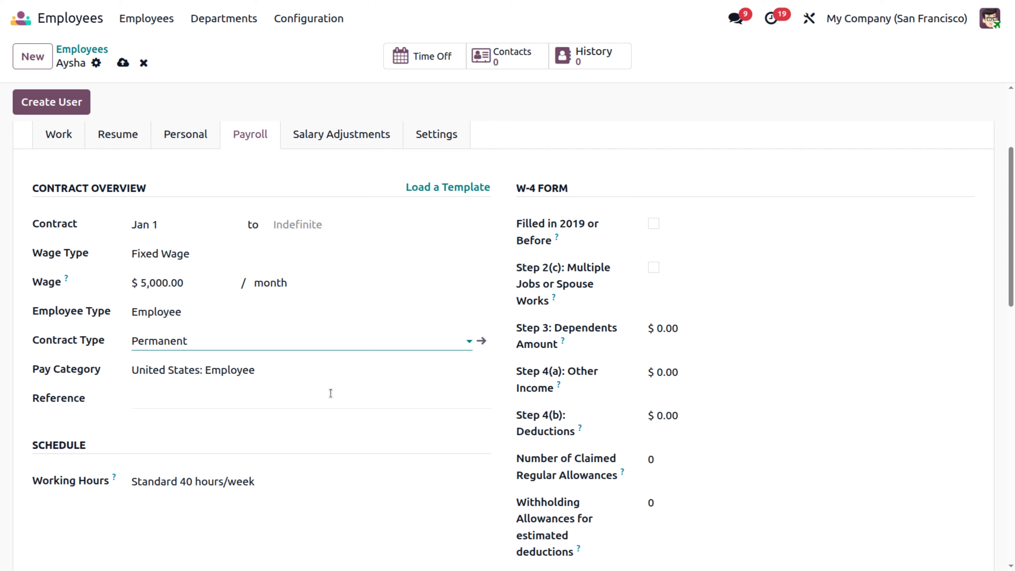
scroll(330, 393, "up", 4)
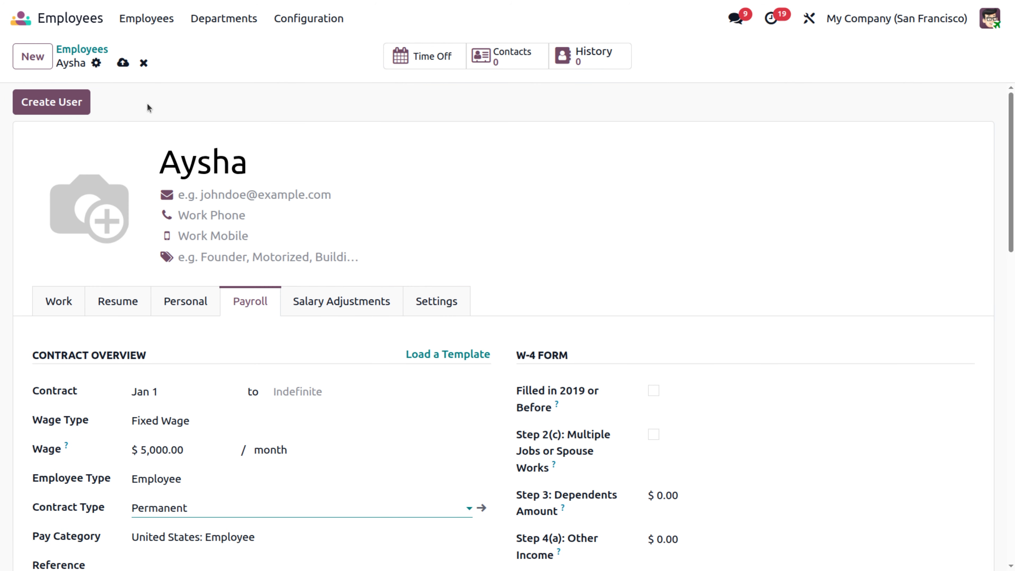
left_click(122, 62)
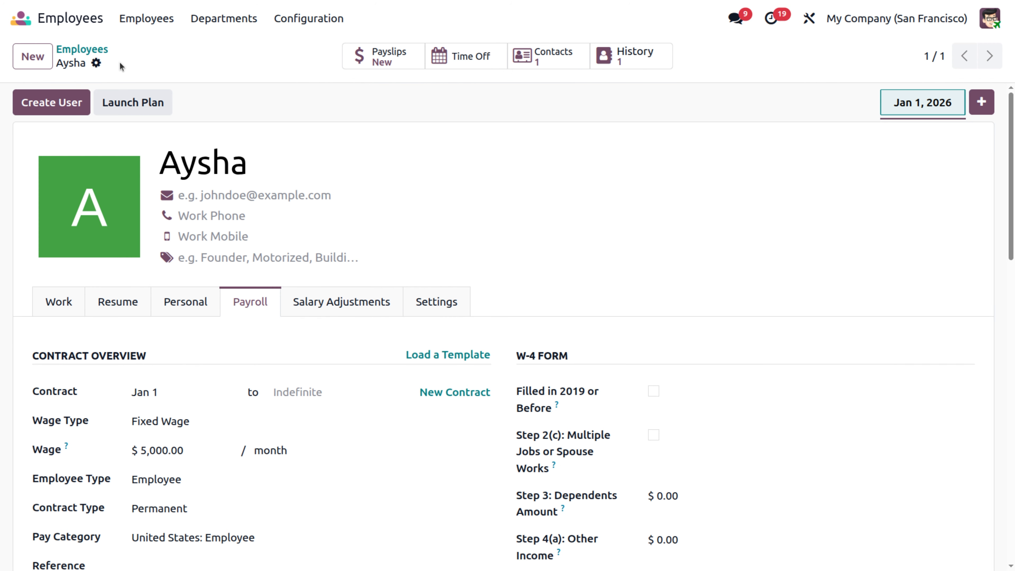
- Start a new salary adjustment for the employee and create the adjustment type Loan with code LN for it
left_click(352, 304)
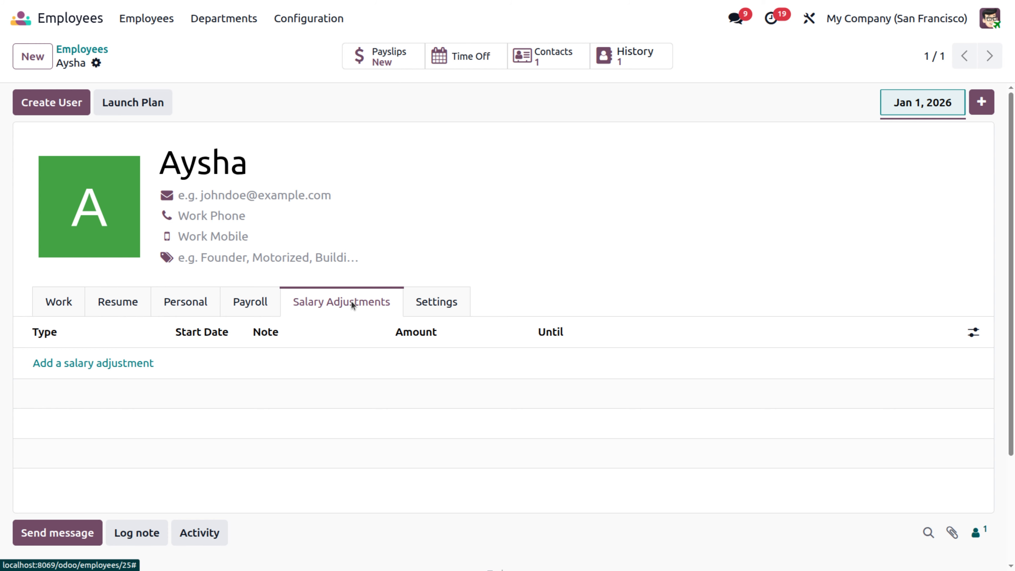
left_click(101, 363)
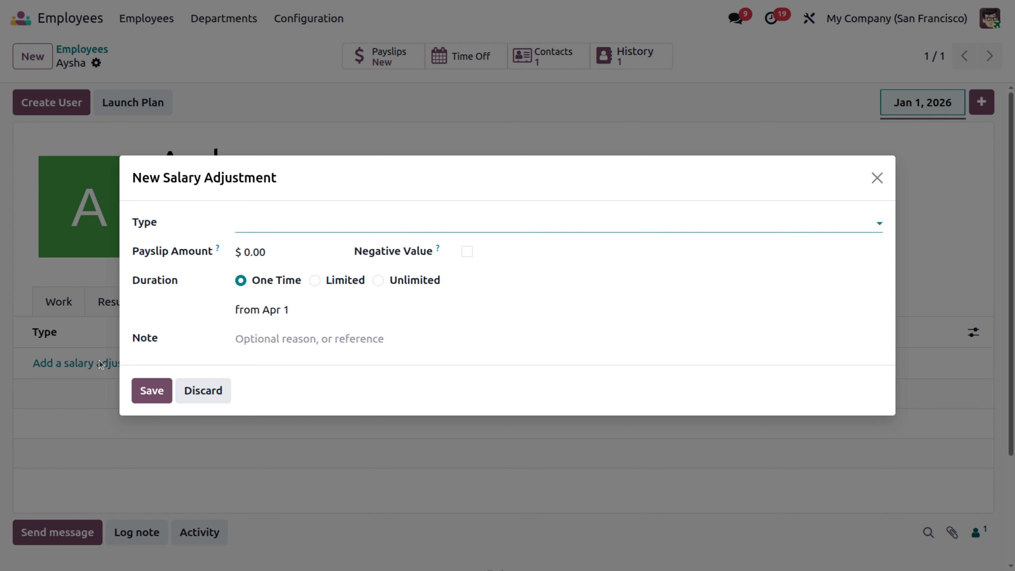
left_click(253, 224)
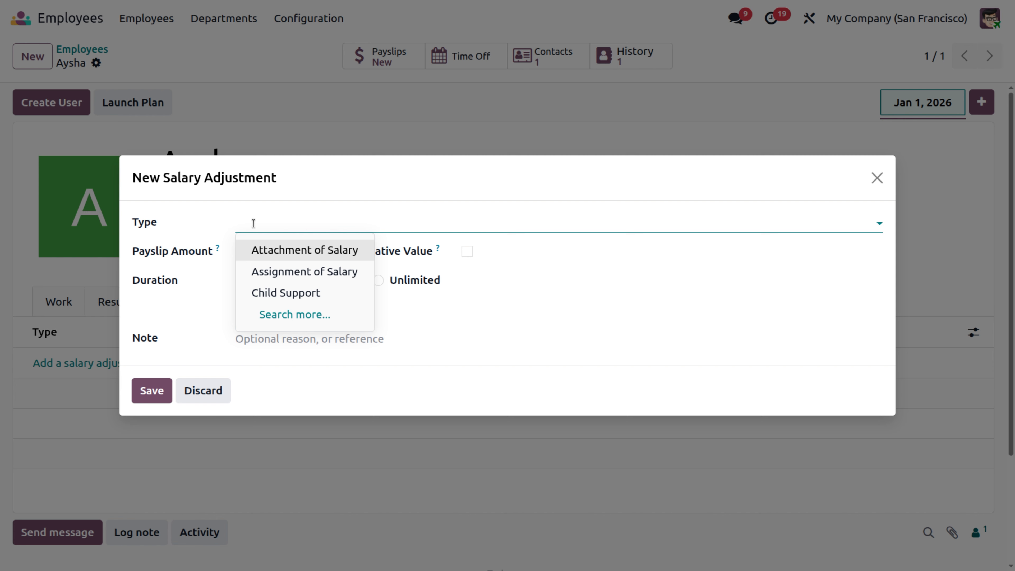
type("lo")
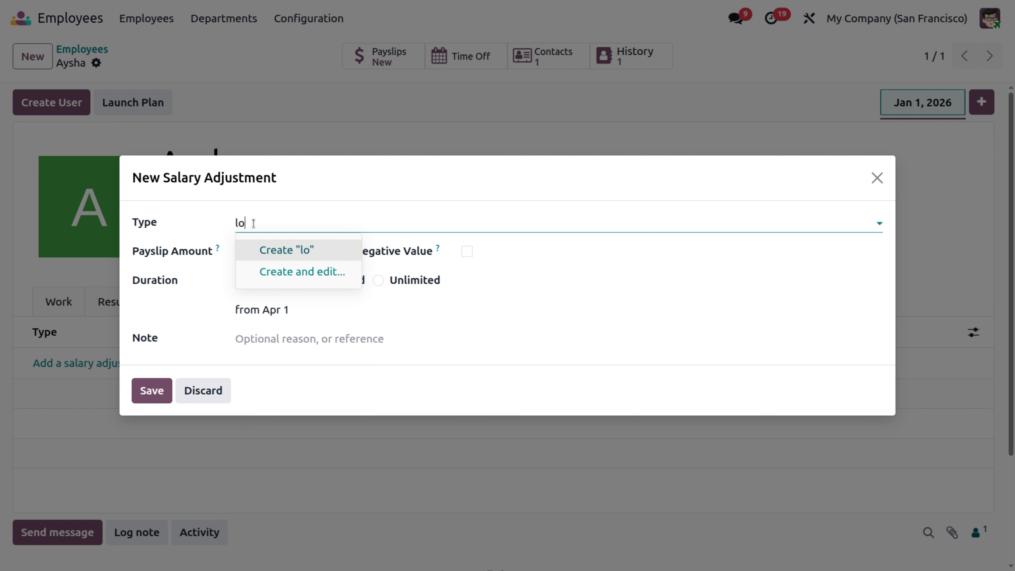
key("BackSpace")
key("BackSpace")
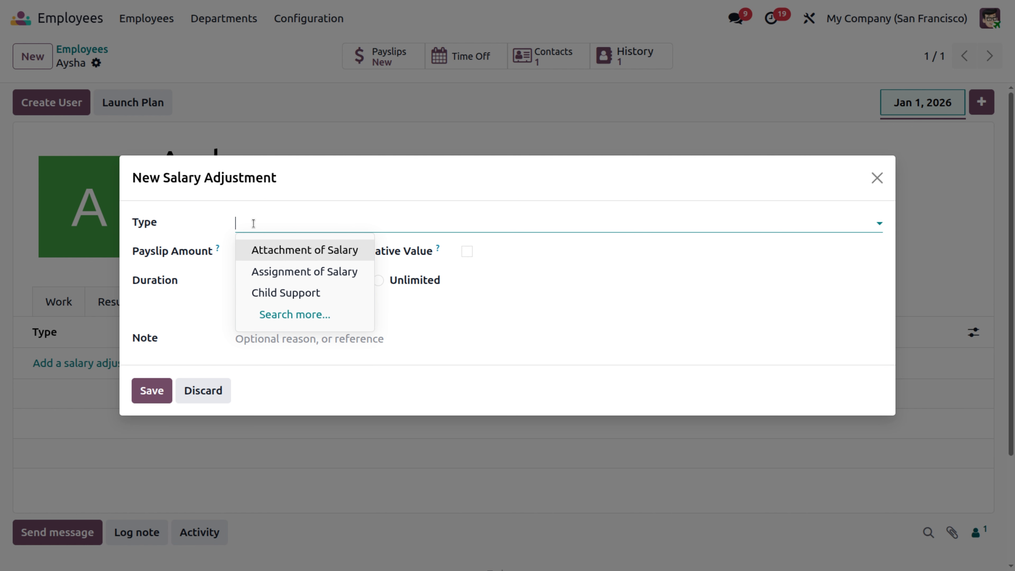
type("Loan")
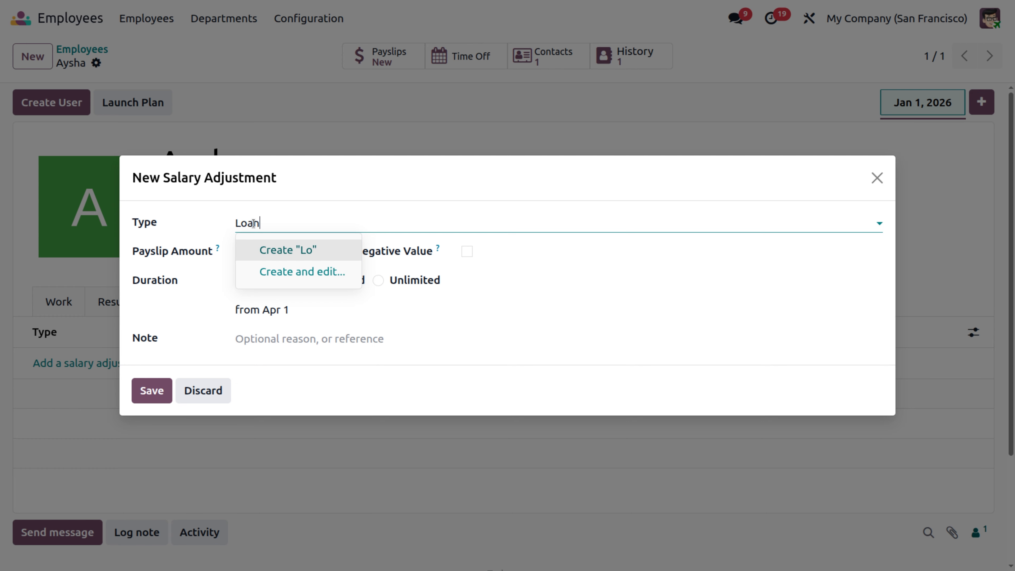
left_click(294, 270)
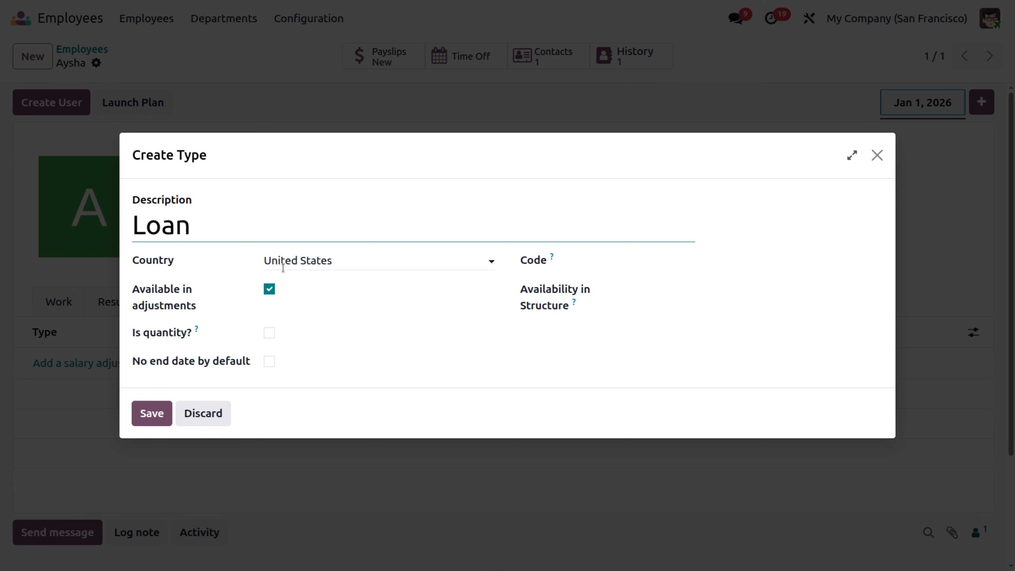
left_click(669, 261)
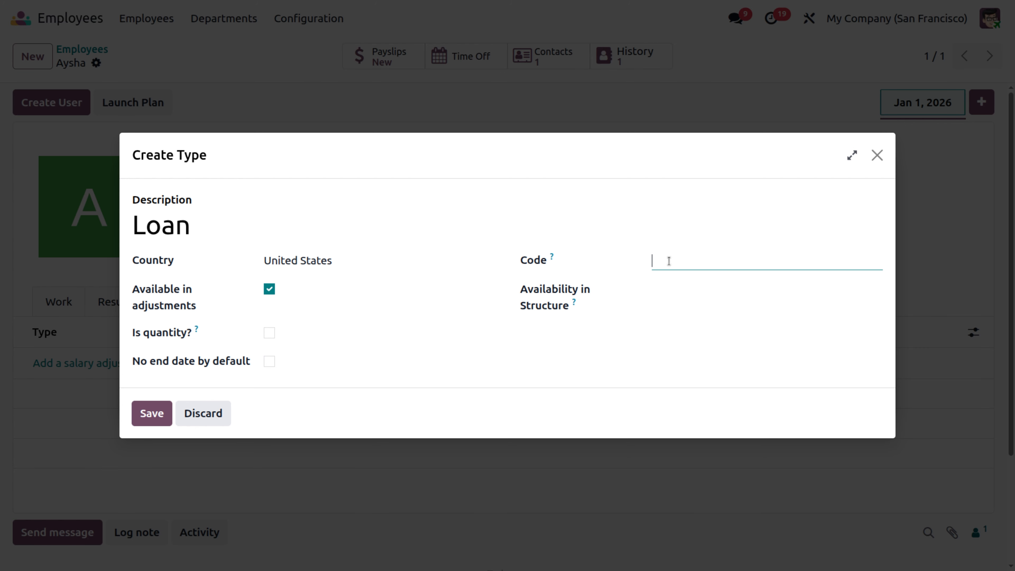
type("LN")
left_click(156, 415)
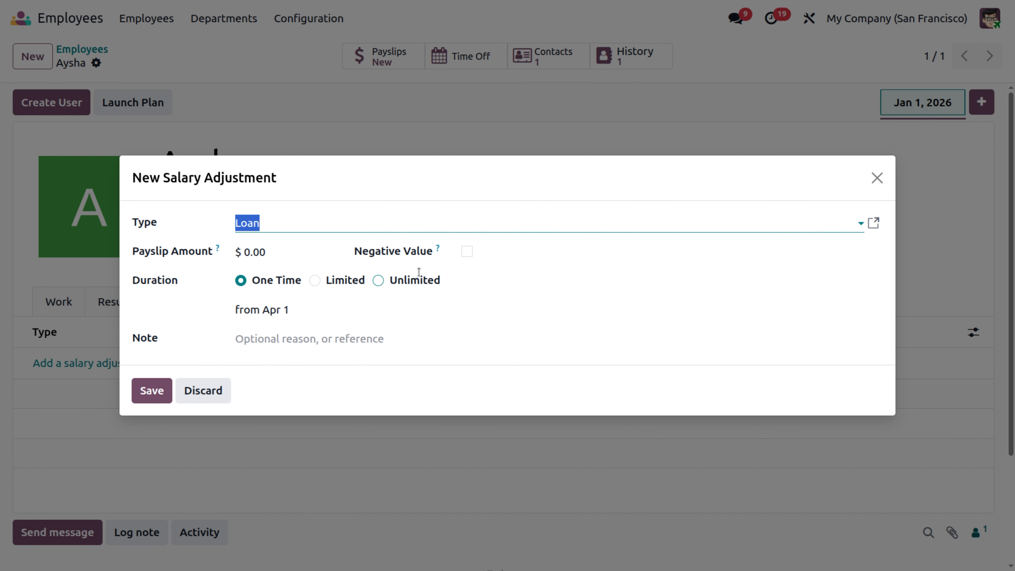
- Set the loan adjustment's payslip amount to $500 as a negative value with One Time duration, and save it
left_click(290, 254)
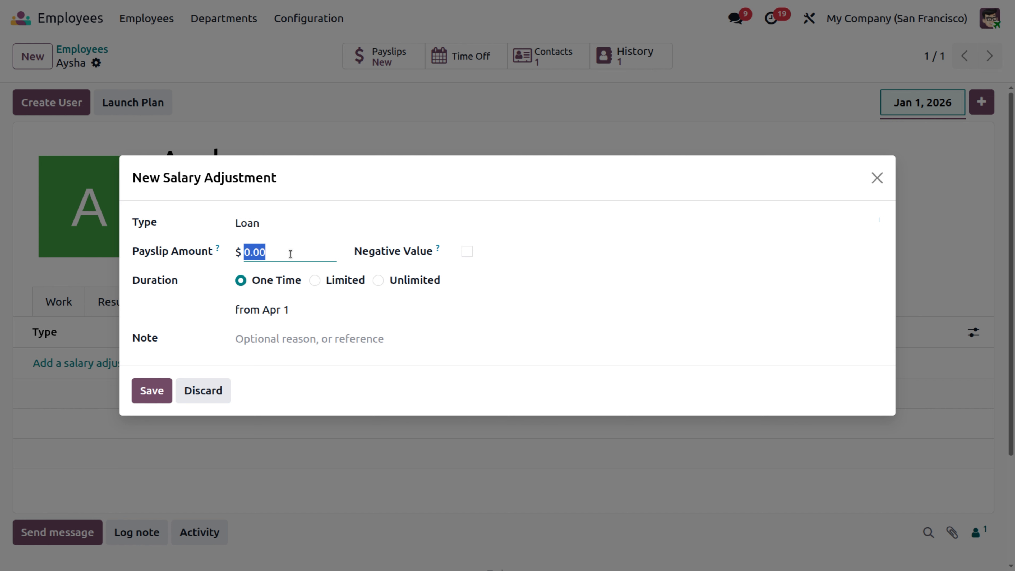
type("500")
left_click(467, 252)
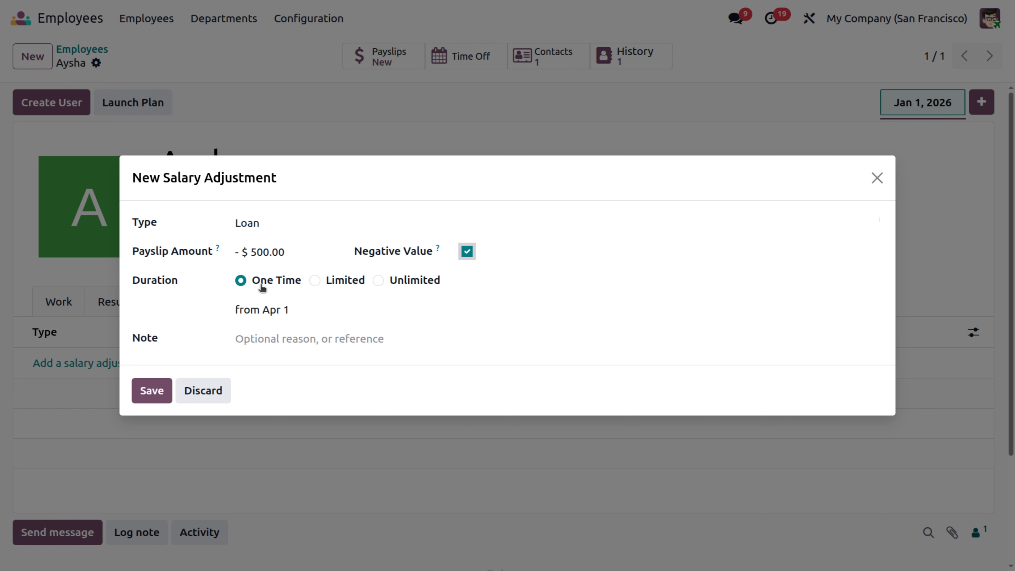
left_click(315, 280)
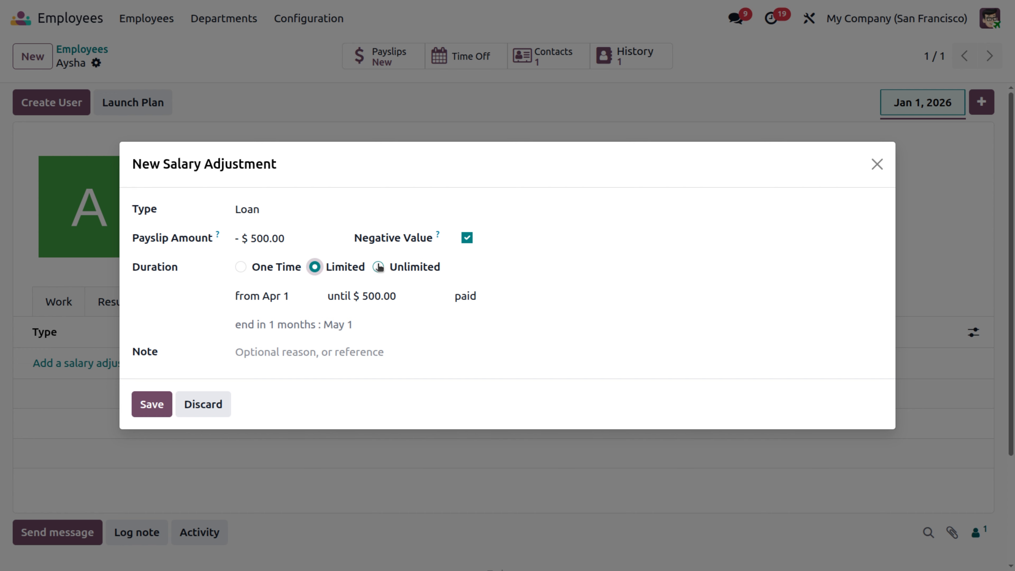
left_click(241, 268)
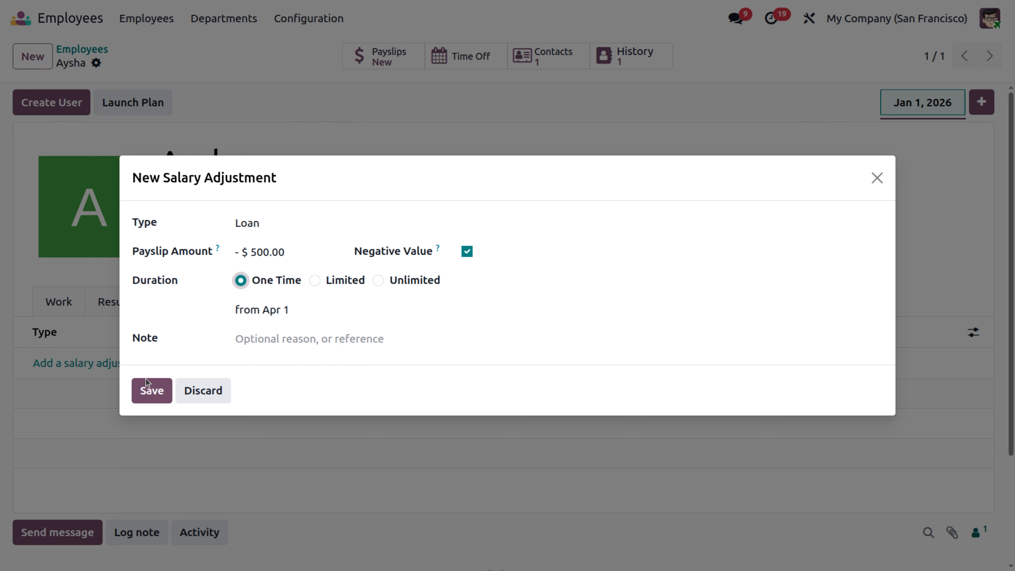
left_click(151, 394)
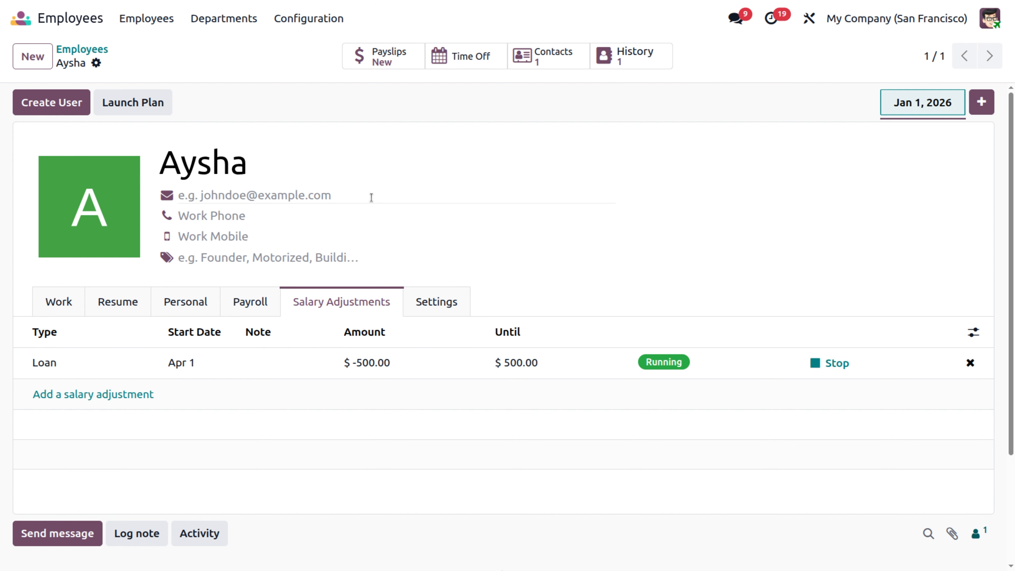
- Switch to the Payroll app and open the list of employee payslips
left_click(82, 24)
type("pay")
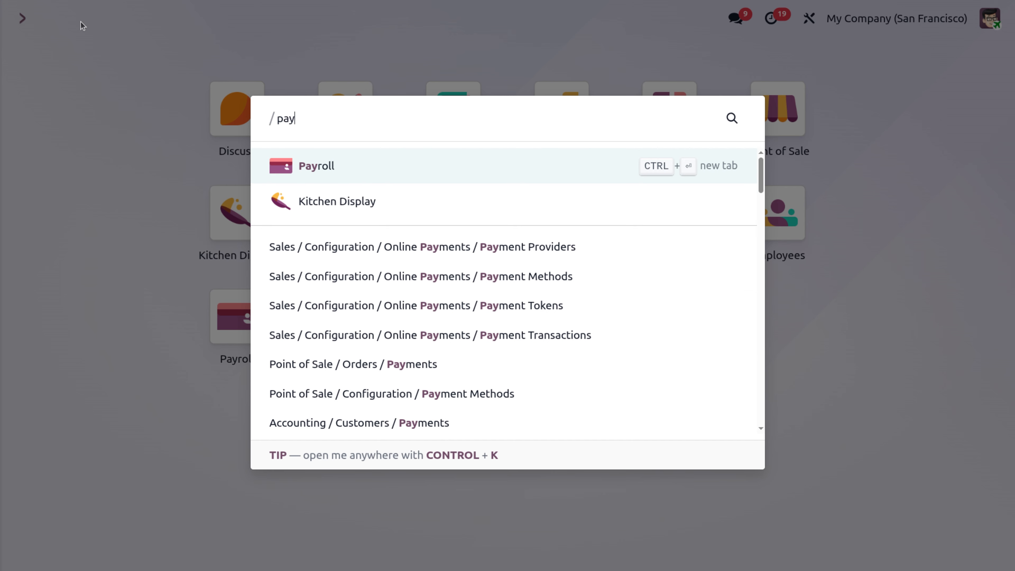
left_click(281, 158)
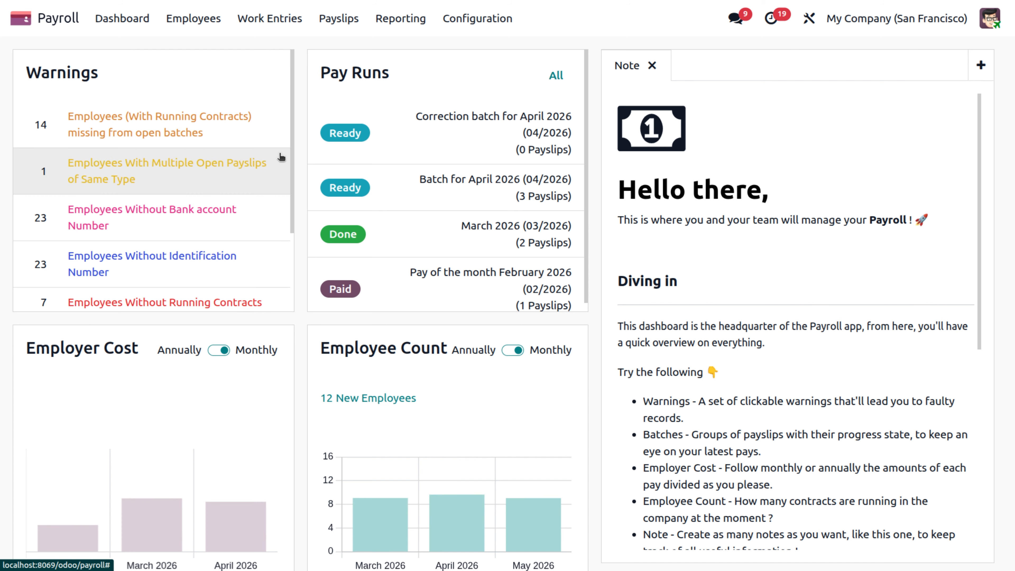
left_click(341, 21)
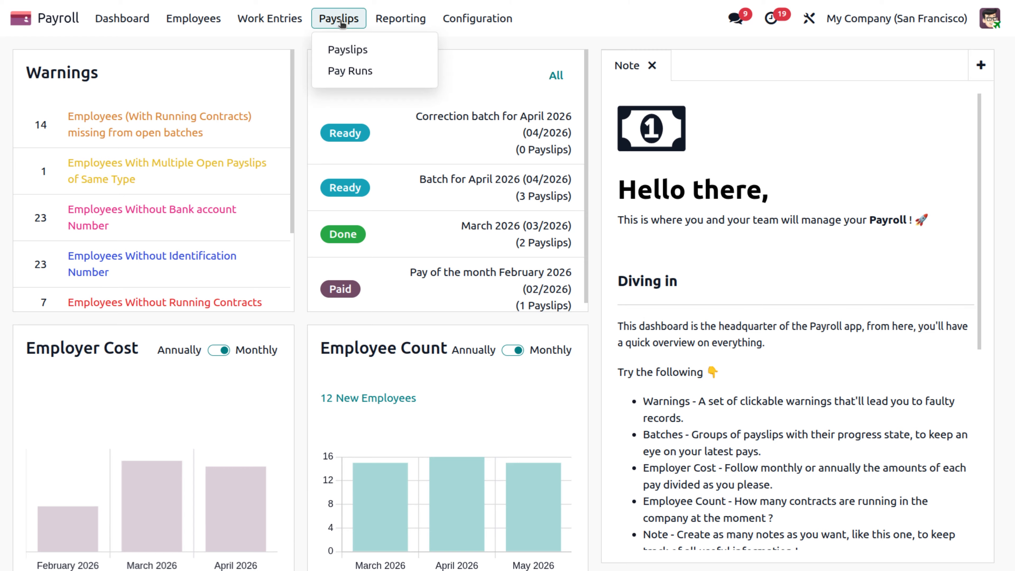
left_click(348, 52)
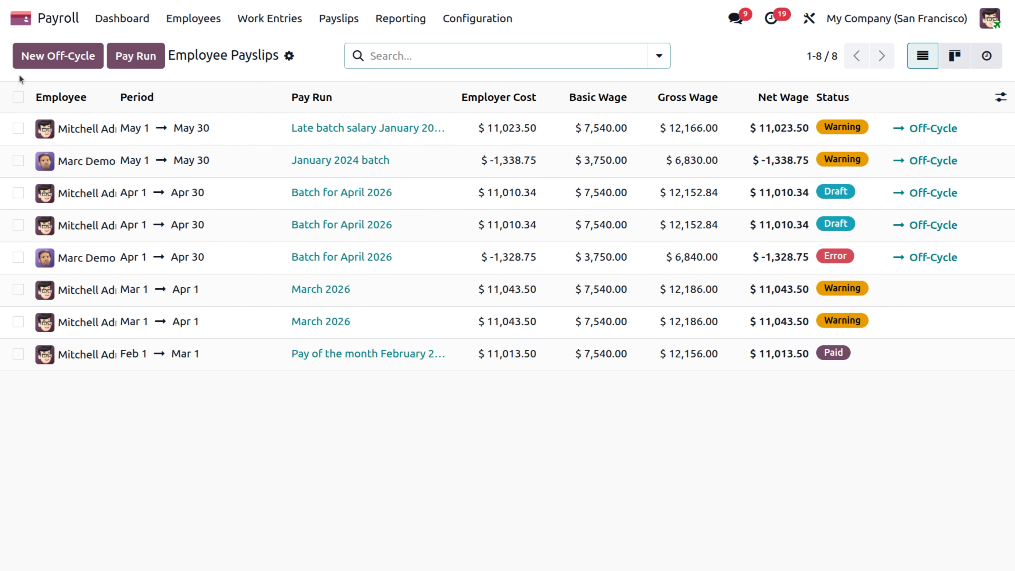
- Create an off-cycle payslip for the employee with the loan adjustment and open its assigned salary structure
left_click(57, 55)
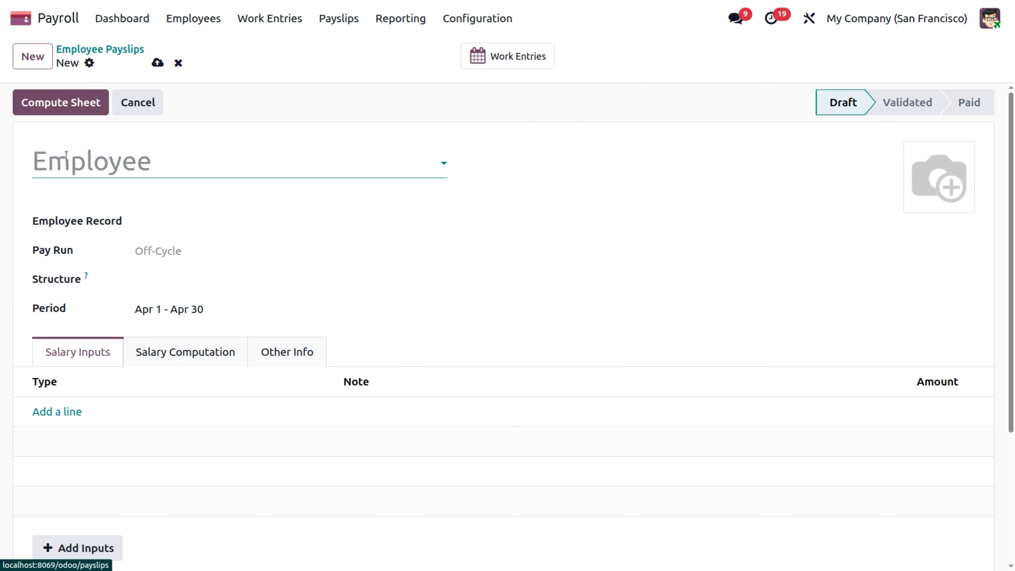
left_click(70, 171)
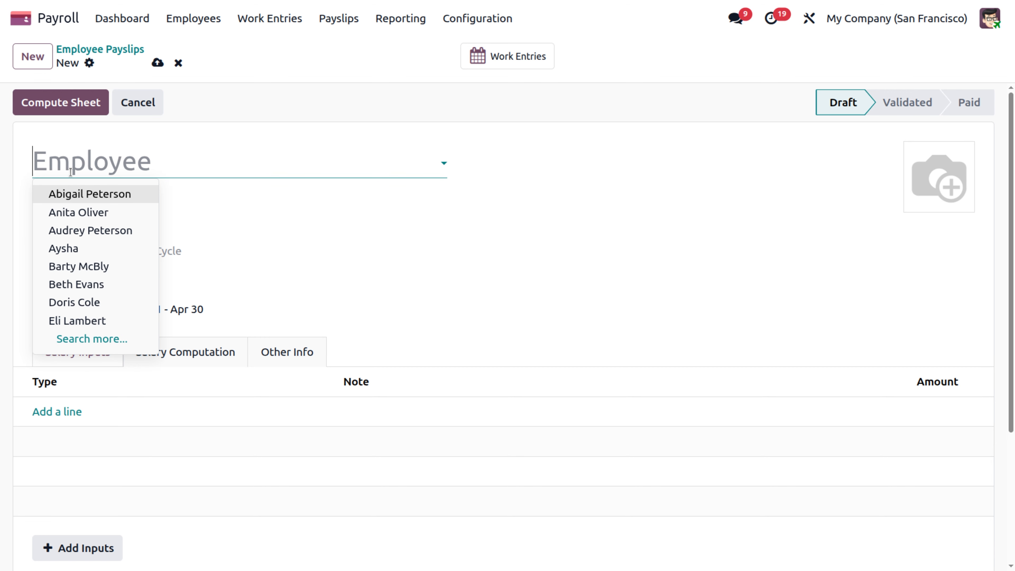
left_click(82, 249)
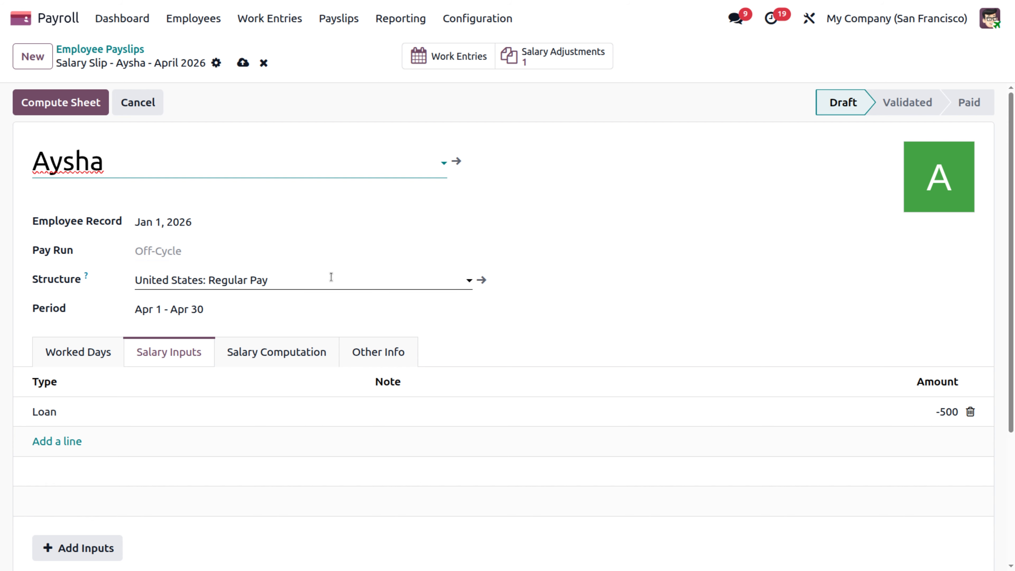
left_click(483, 282)
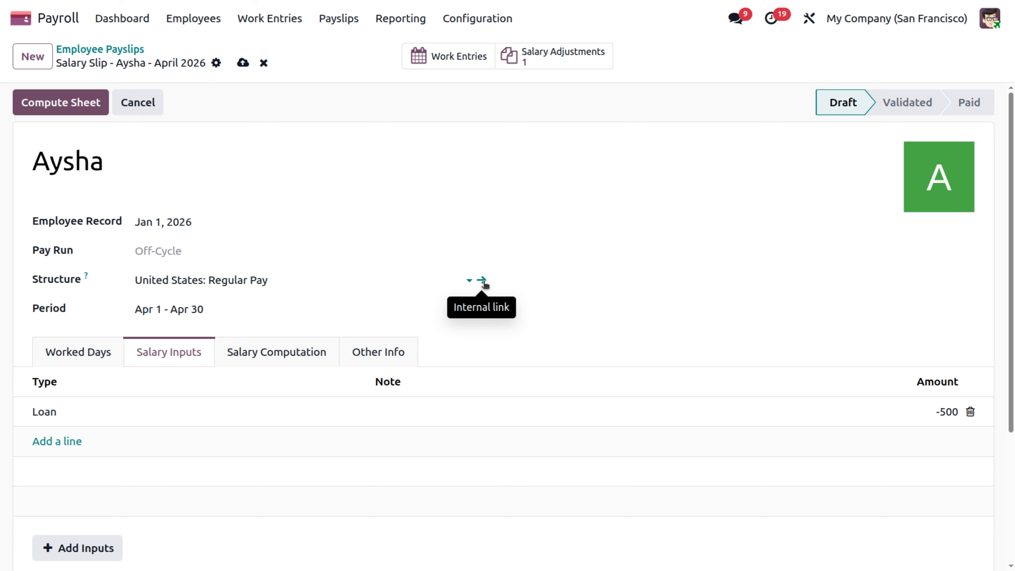
scroll(353, 313, "down", 10)
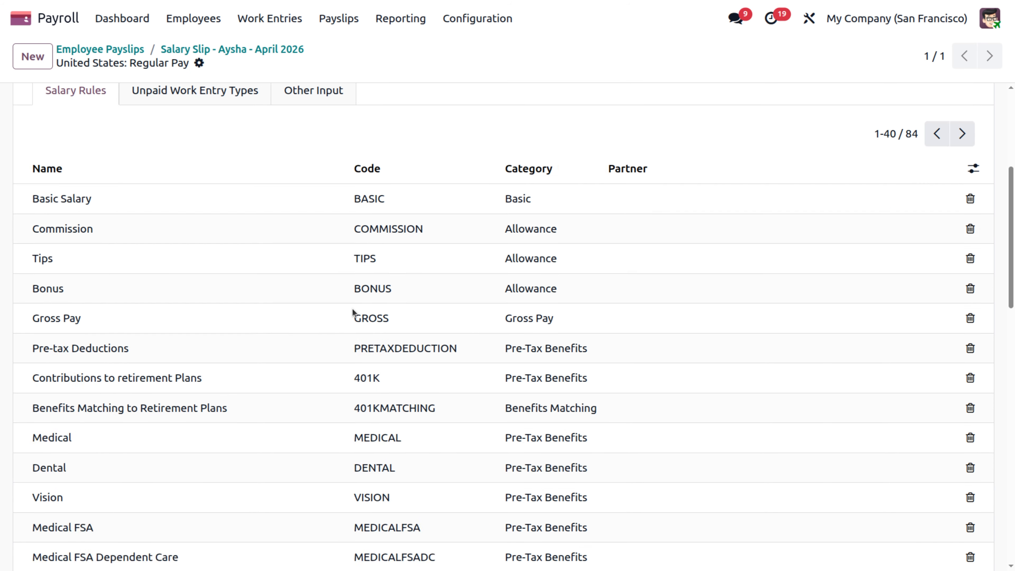
scroll(238, 293, "up", 8)
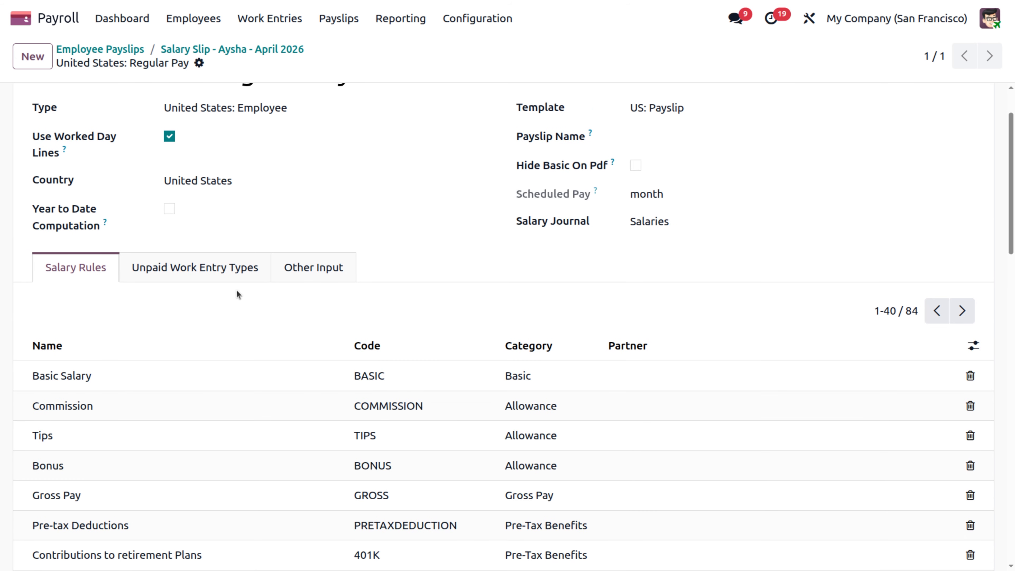
scroll(237, 294, "up", 2)
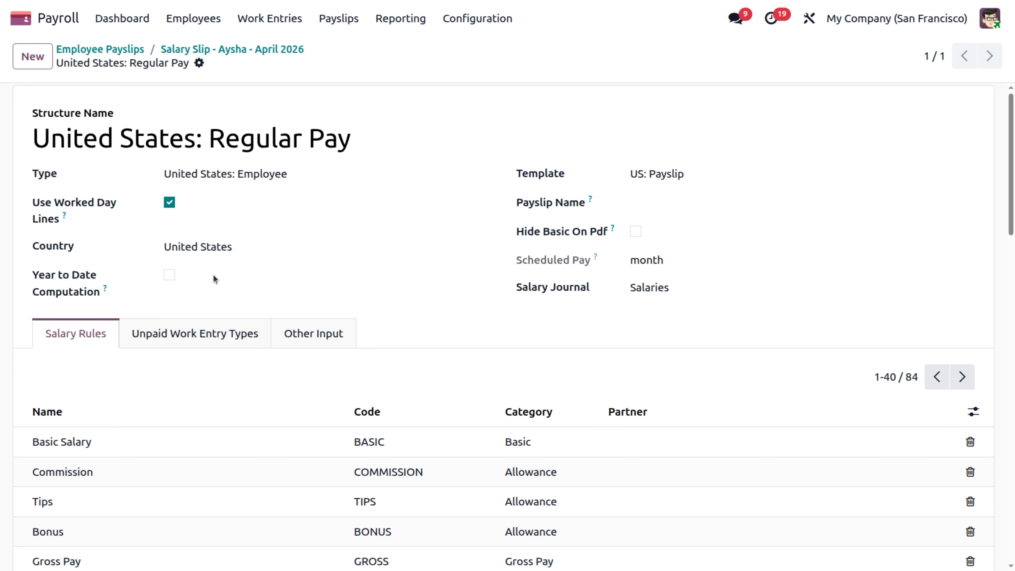
- Create a salary structure named "new structure" with type Employee and save it
left_click(35, 57)
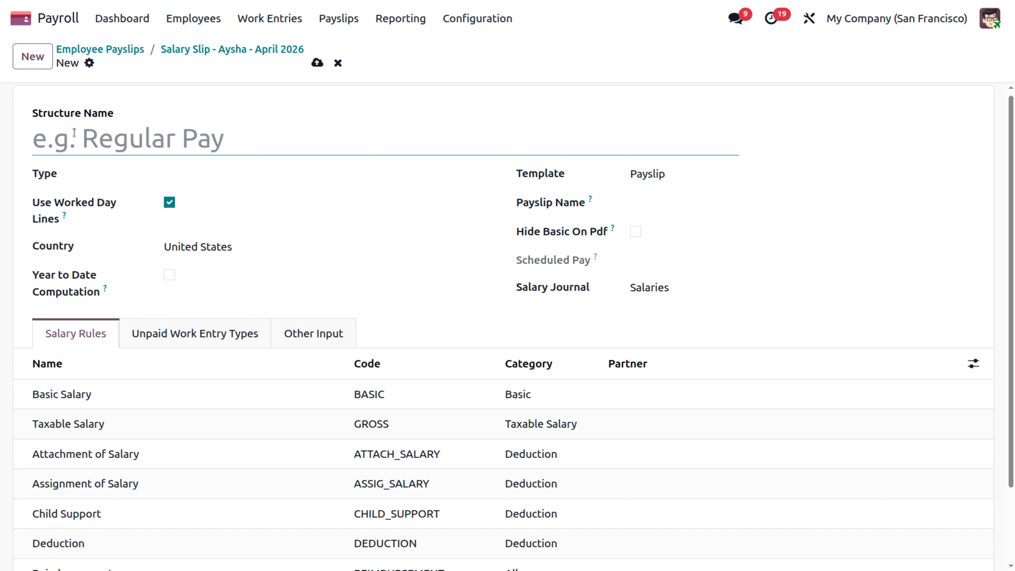
type("new ")
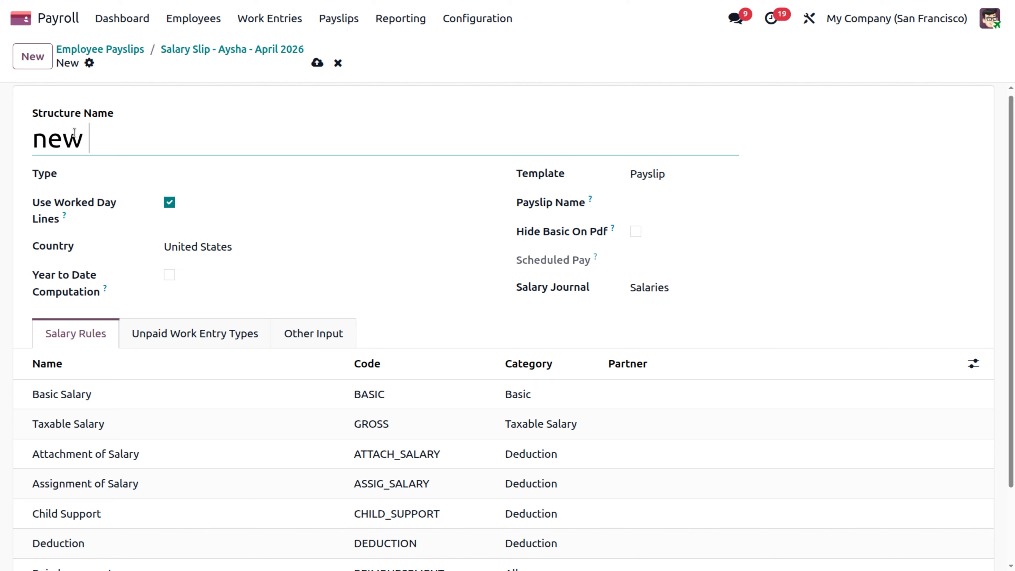
type("structur")
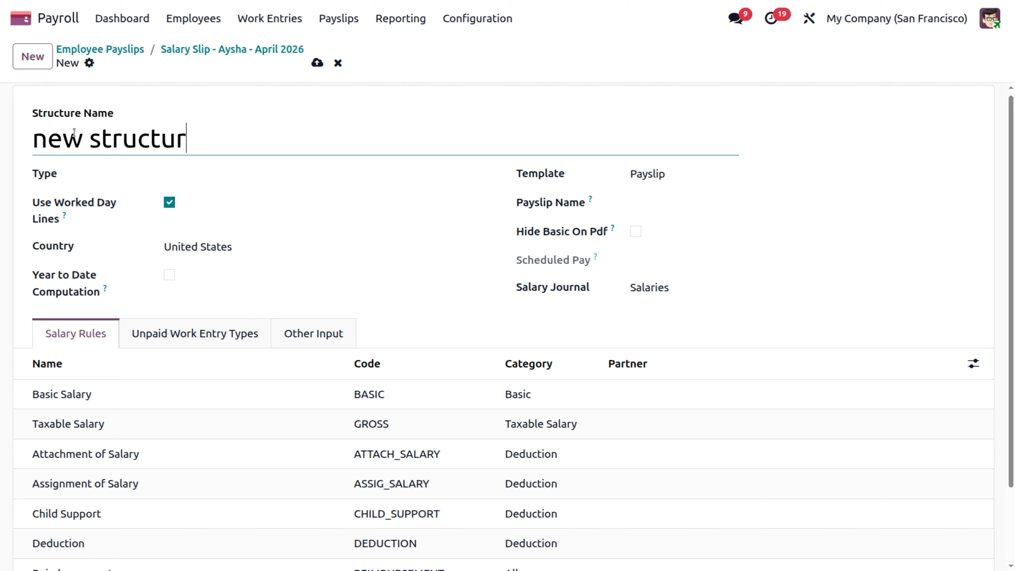
type("e")
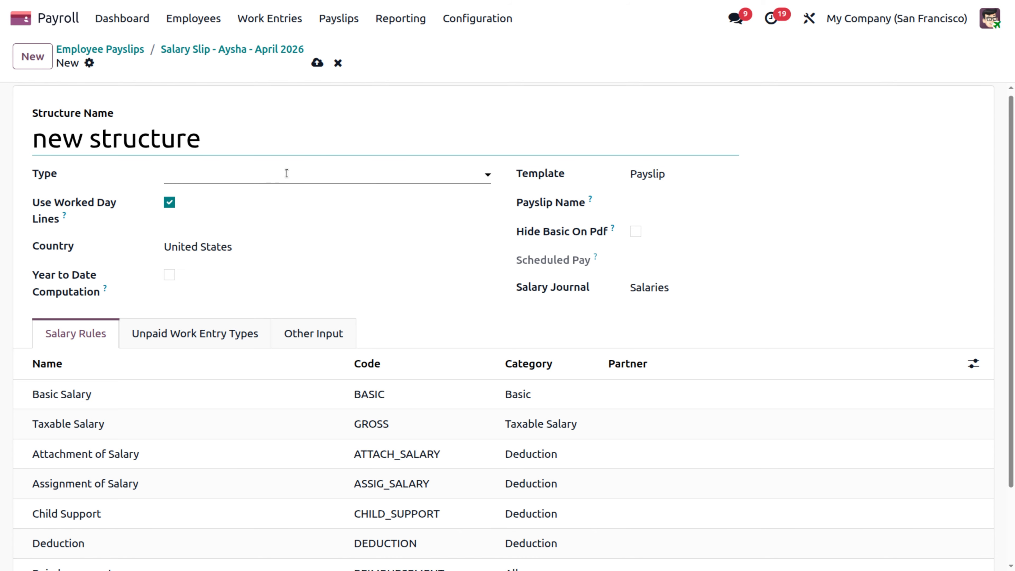
left_click(287, 173)
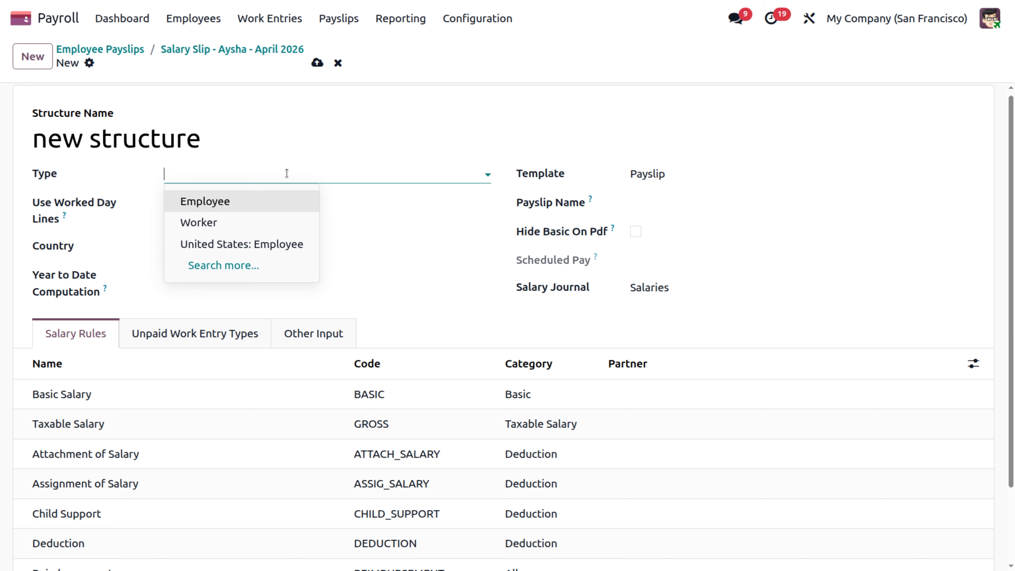
left_click(257, 204)
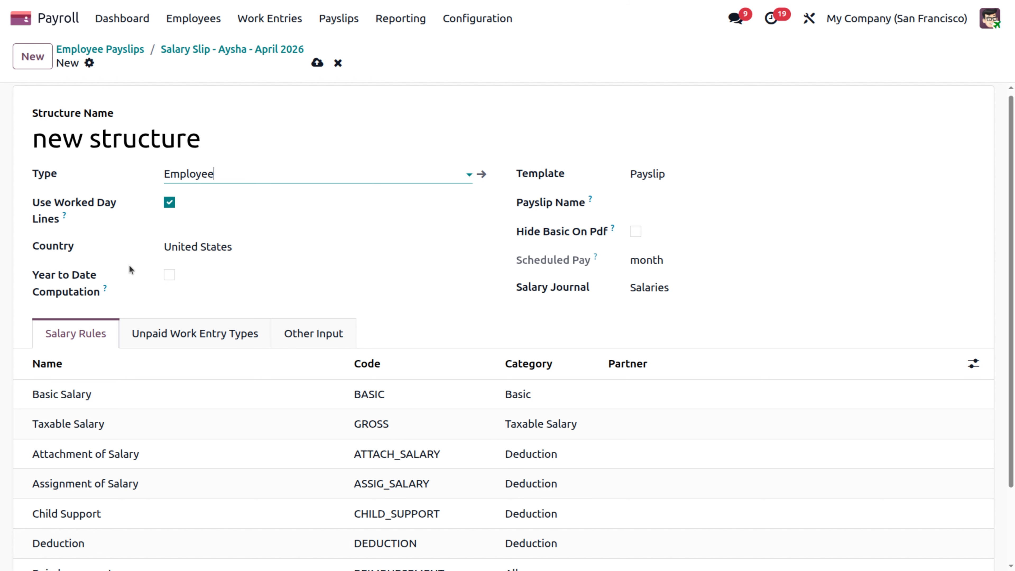
scroll(217, 265, "down", 1)
scroll(217, 268, "down", 1)
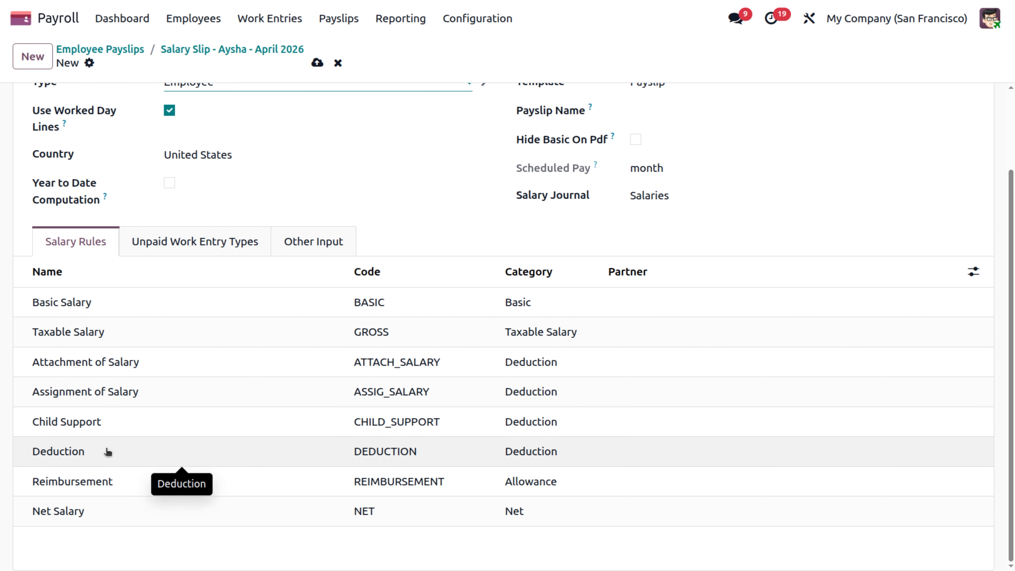
scroll(152, 251, "up", 2)
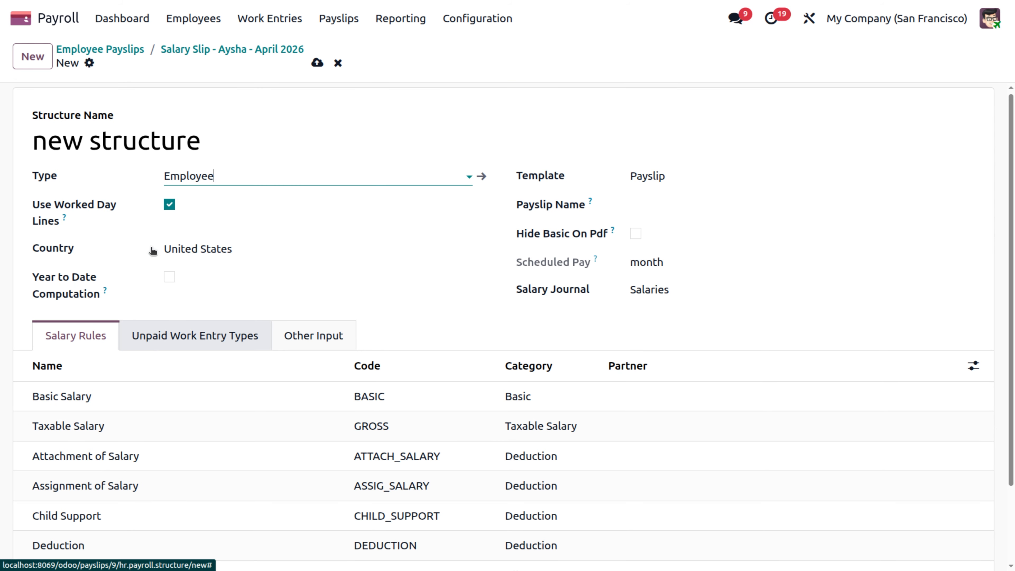
left_click(317, 63)
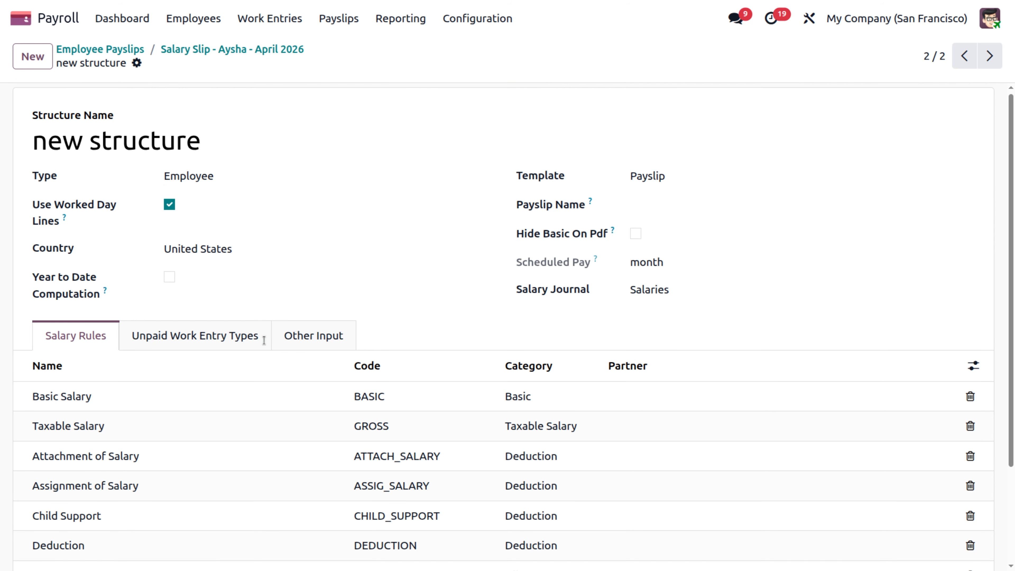
- Add a salary rule named "Loan deduction" to the new structure, with code LN and category Deduction
scroll(264, 339, "down", 3)
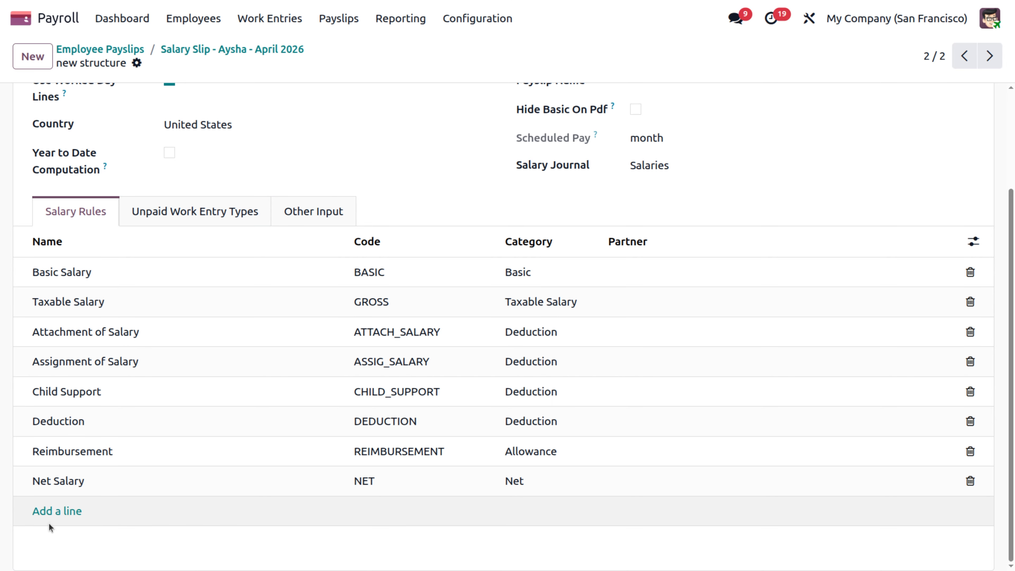
left_click(57, 511)
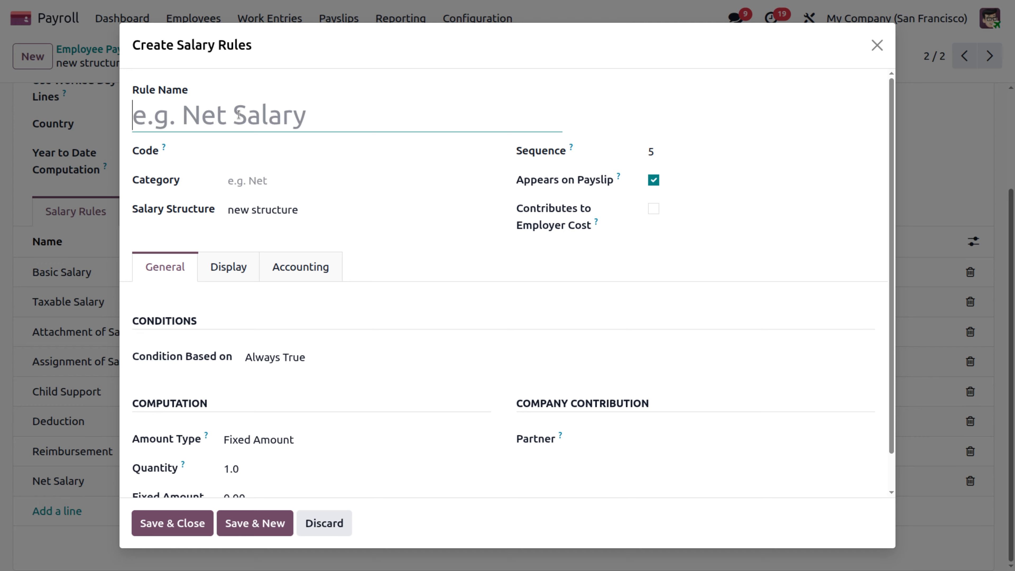
type("Lo")
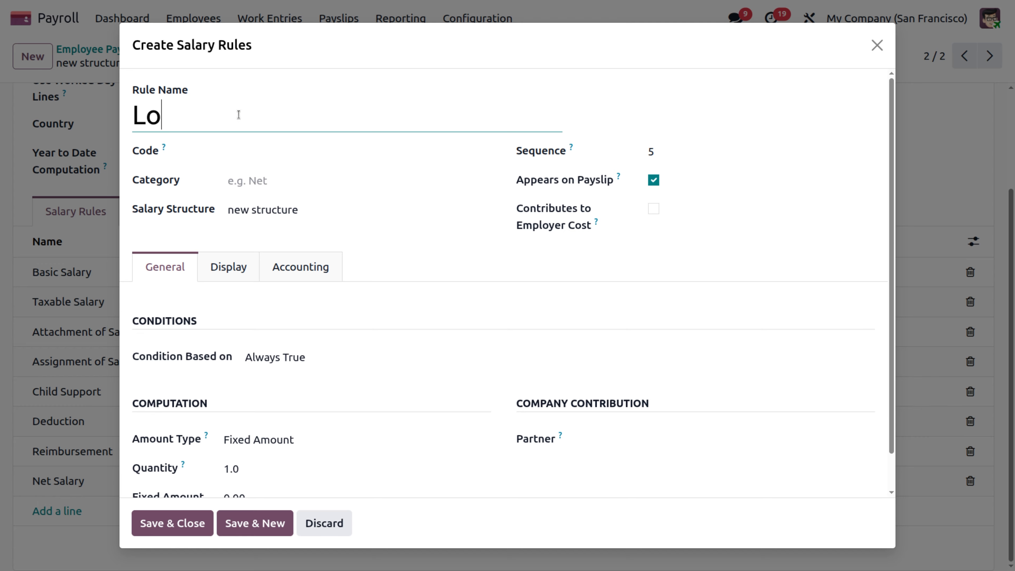
type("an d")
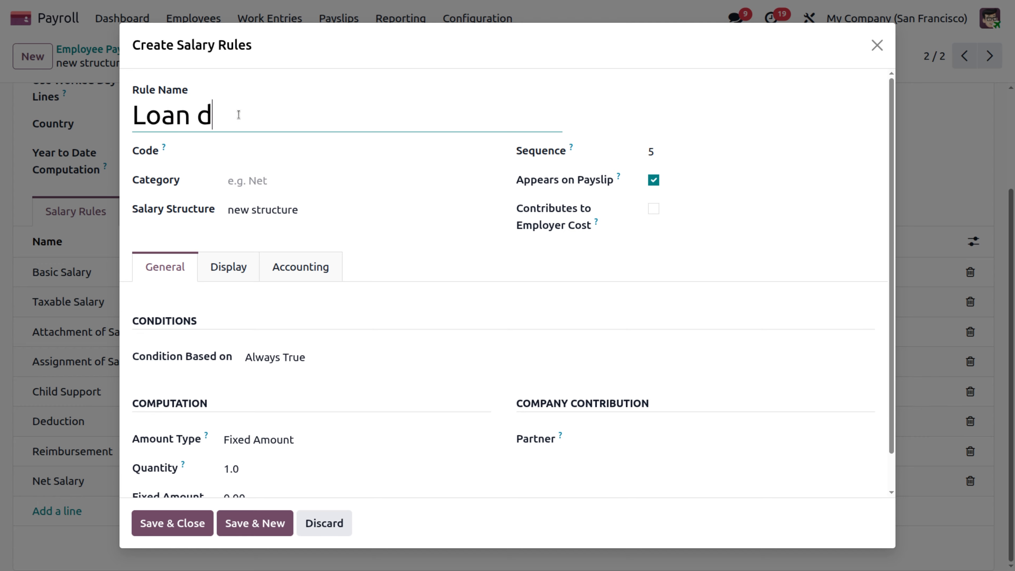
type("eductio")
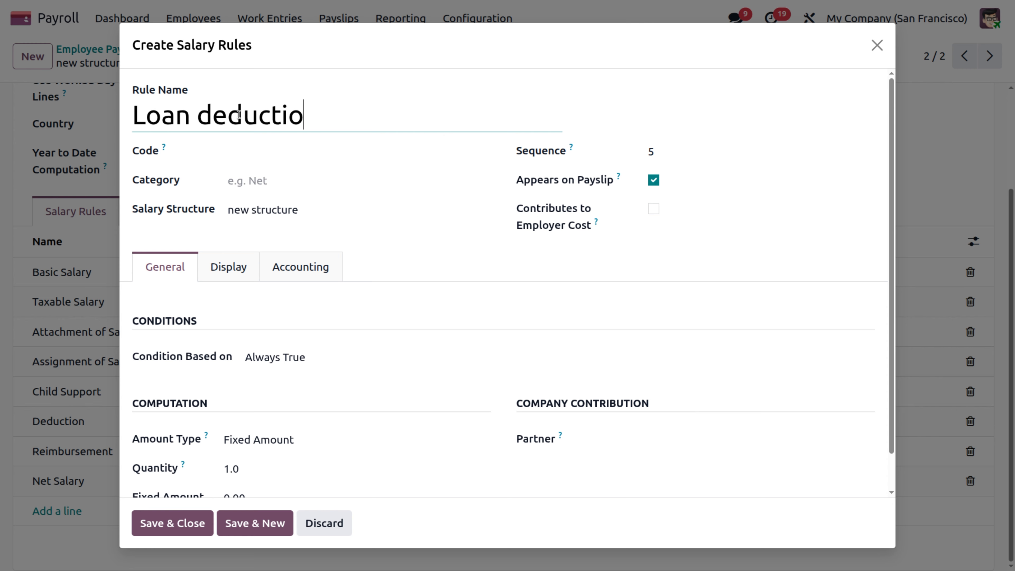
type("n")
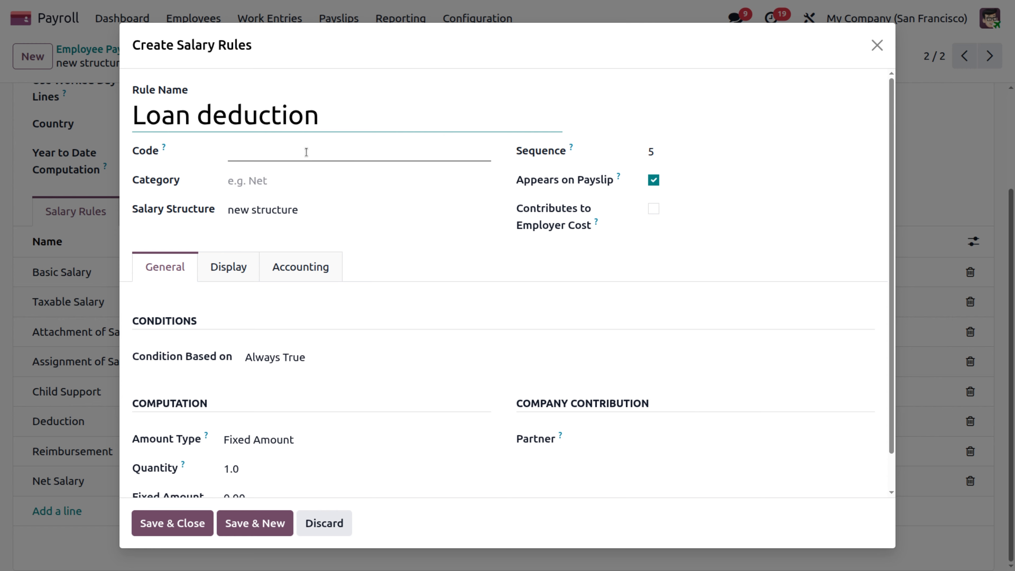
left_click(306, 152)
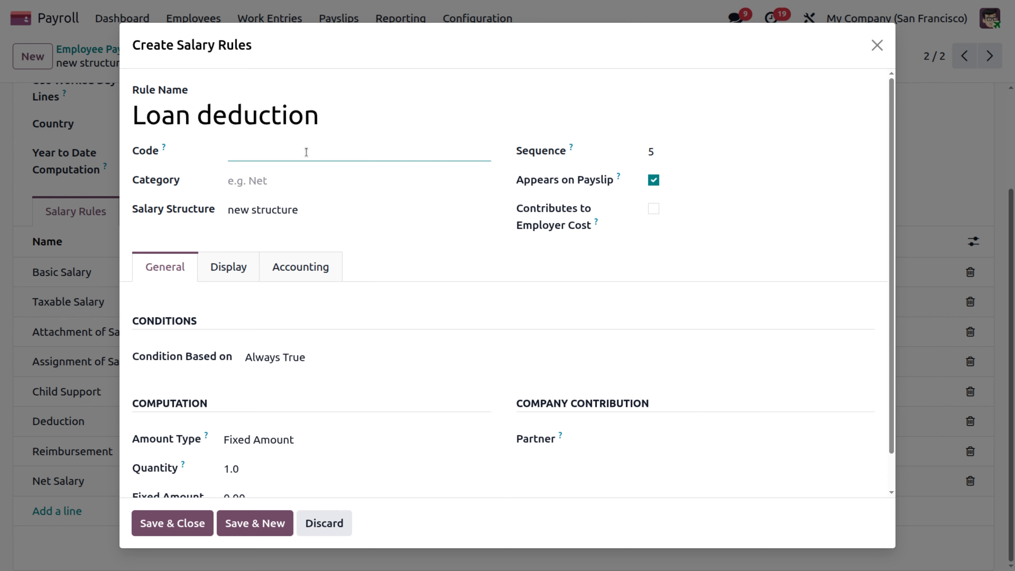
type("LN")
left_click(297, 176)
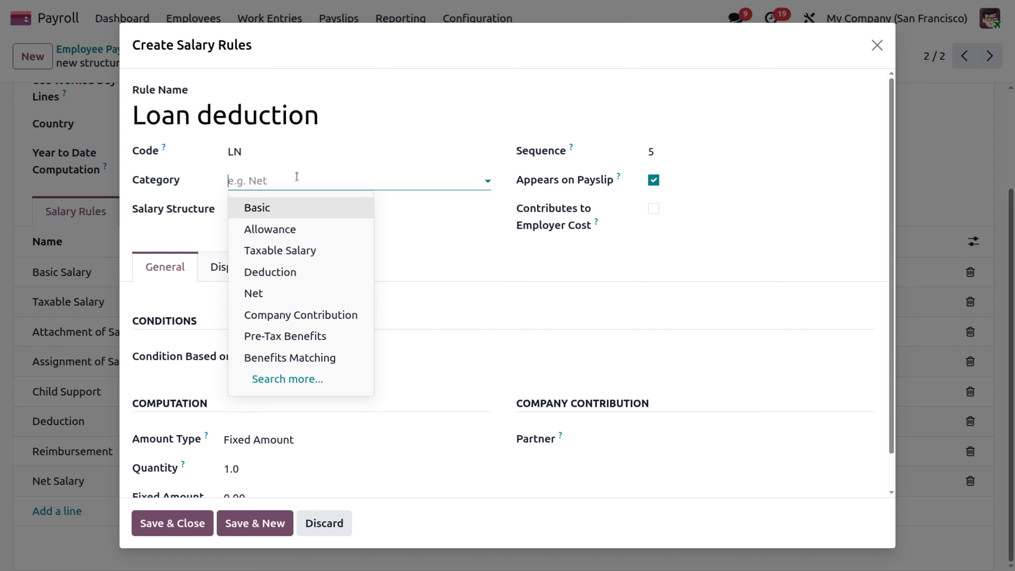
left_click(286, 274)
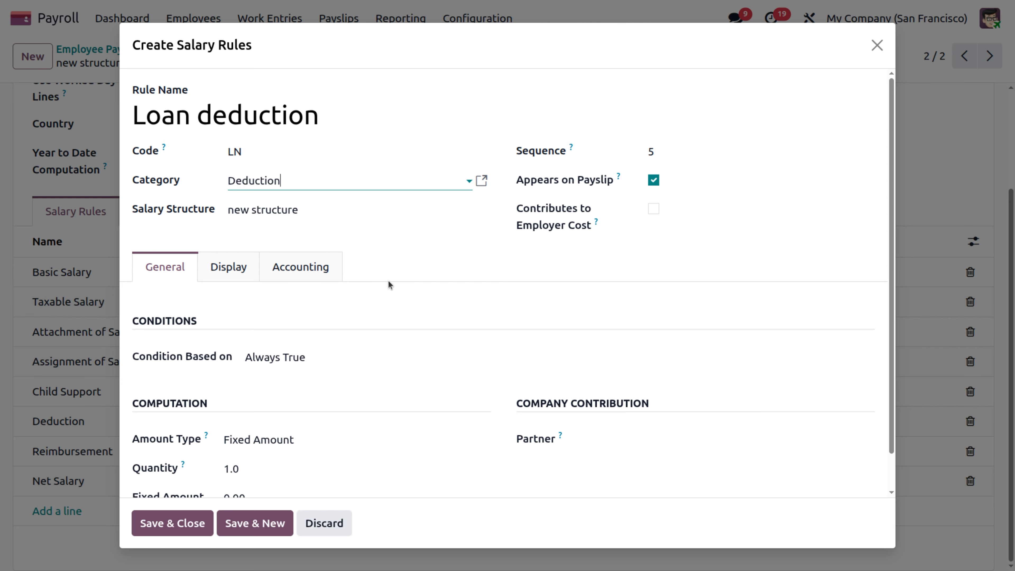
- Compute the rule's amount from Other Input using the Loan input type, and save the rule
scroll(389, 284, "down", 1)
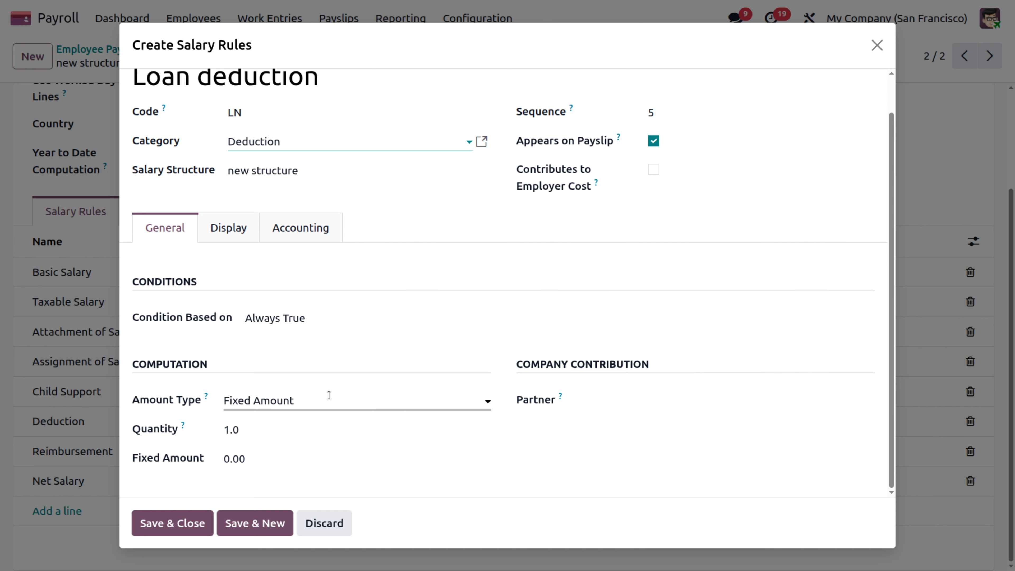
left_click(346, 399)
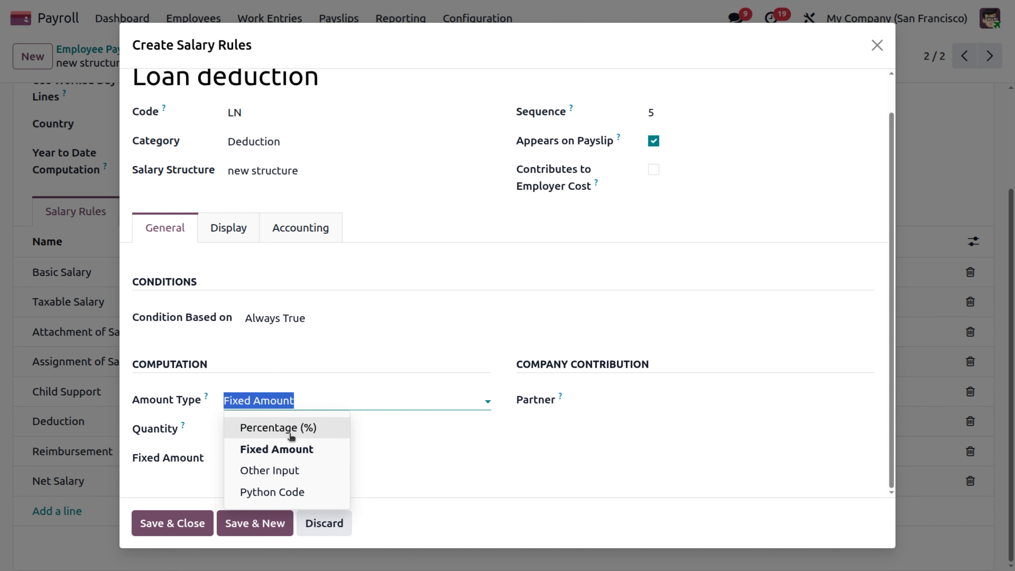
left_click(294, 471)
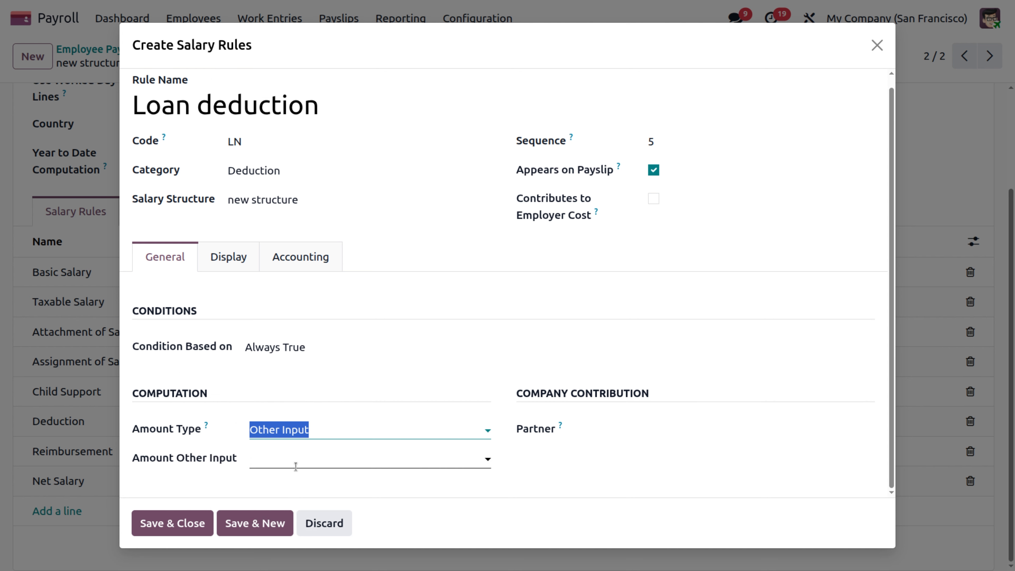
left_click(300, 459)
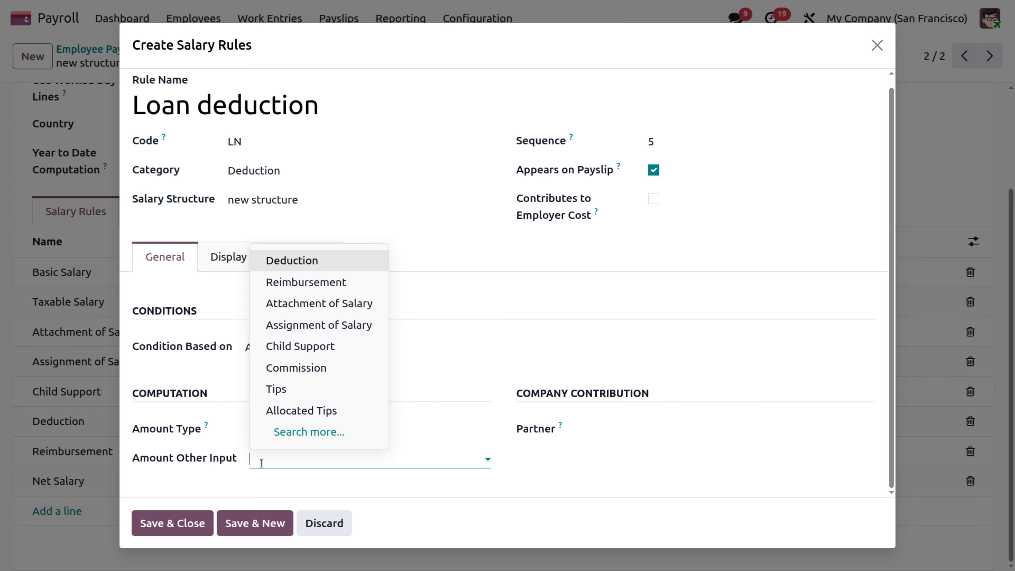
left_click(310, 432)
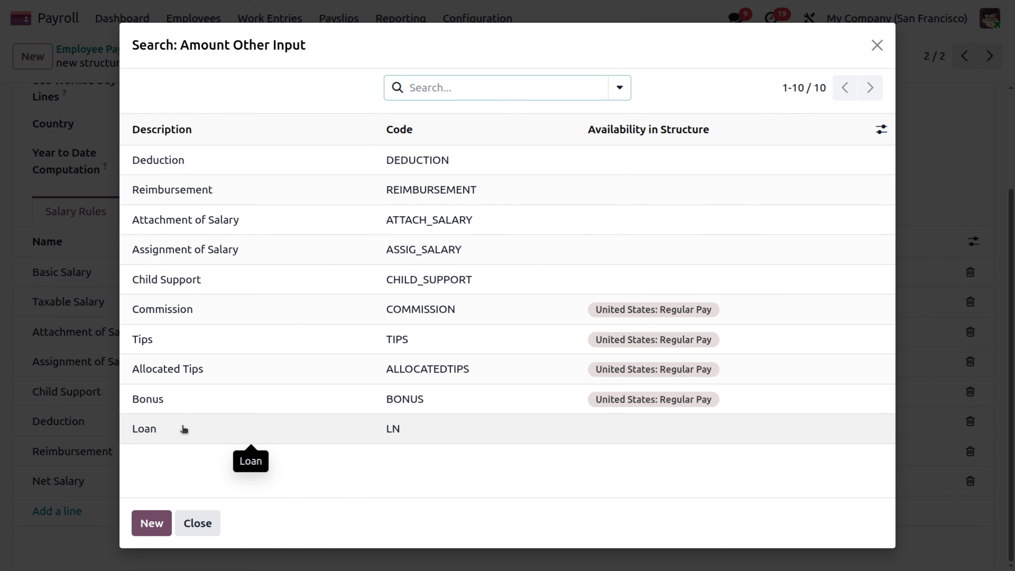
left_click(204, 430)
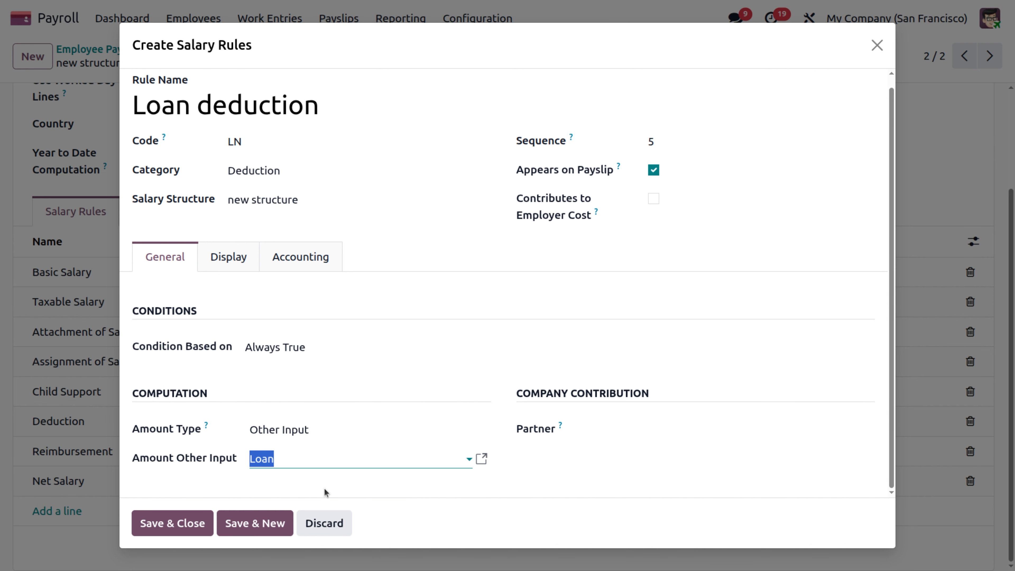
left_click(185, 525)
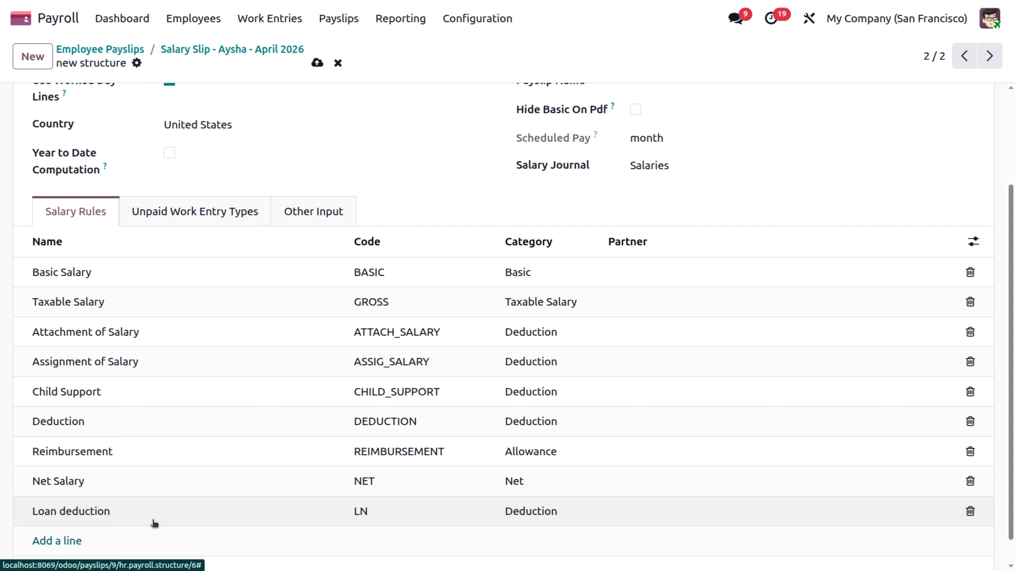
- Save the salary structure with its added loan rule and return to the employee's April 2026 payslip
scroll(143, 255, "up", 3)
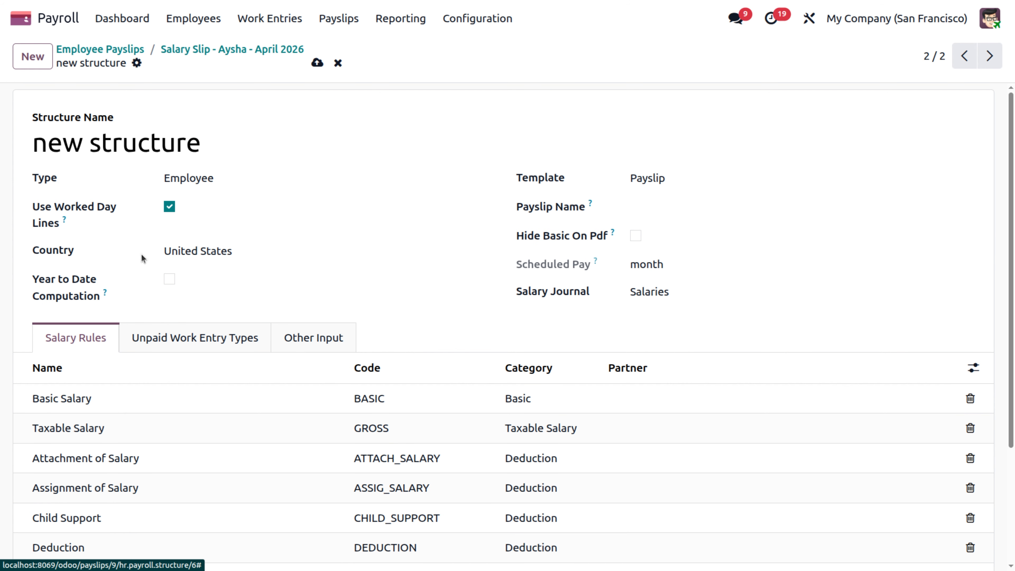
left_click(317, 63)
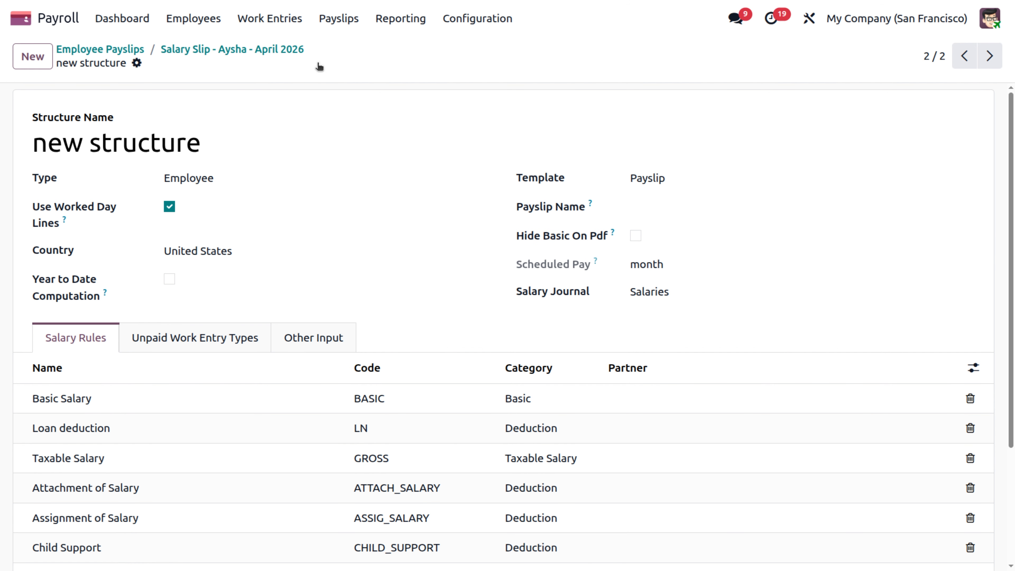
left_click(254, 50)
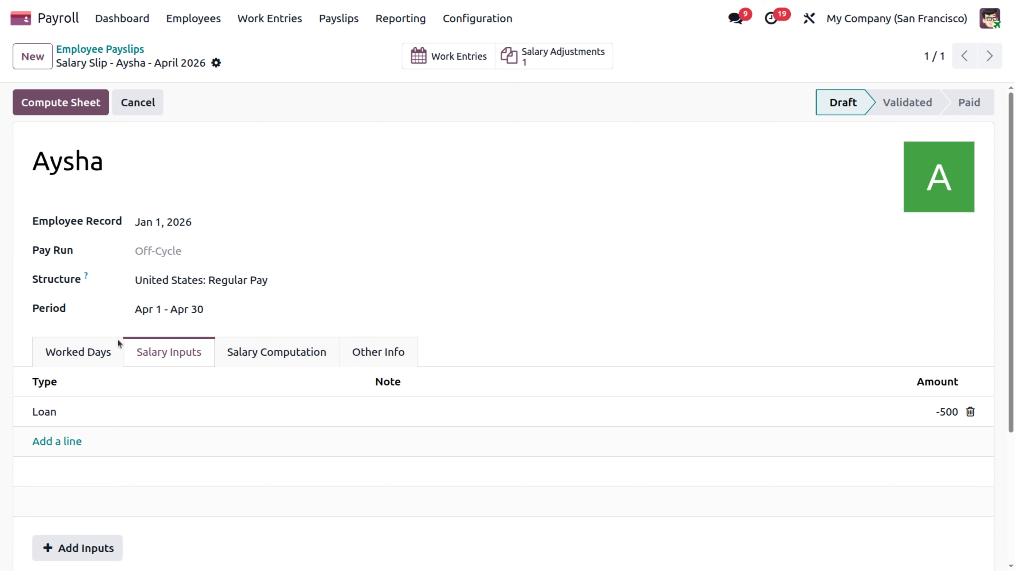
- Check the payslip's worked days and salary inputs, and compute the sheet with the United States: Regular Pay structure to review its salary lines
left_click(78, 354)
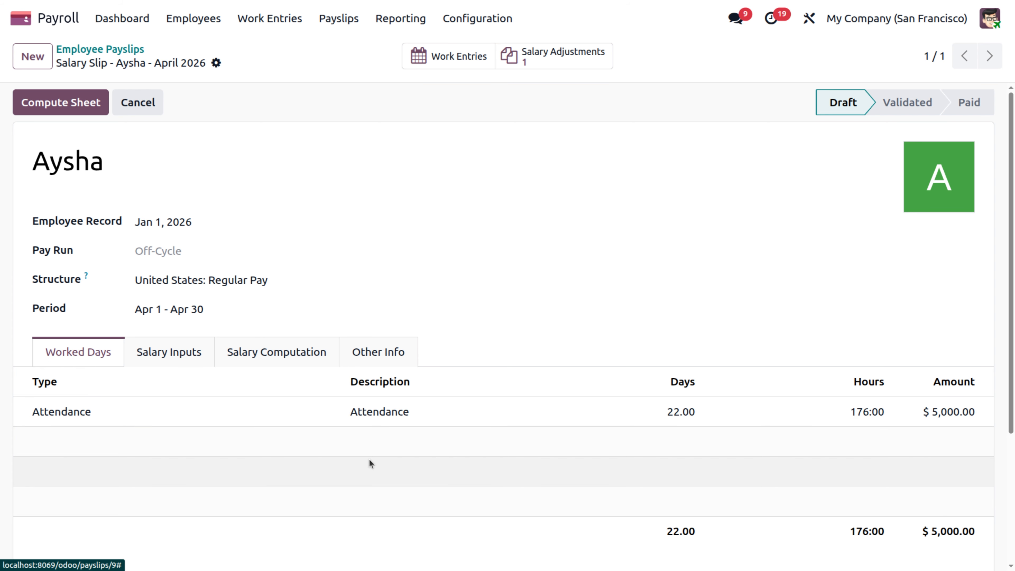
left_click(174, 346)
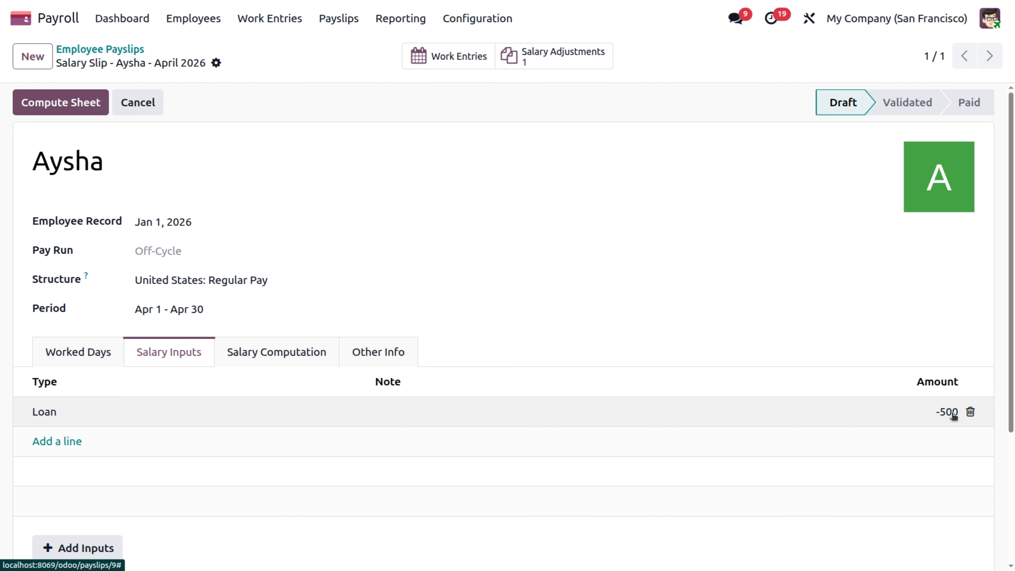
left_click(312, 355)
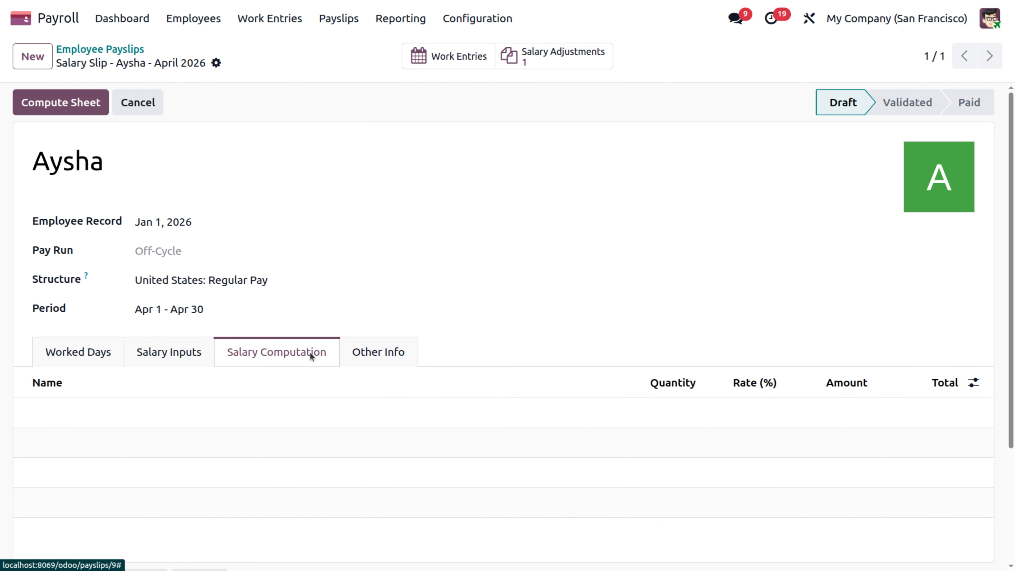
left_click(71, 107)
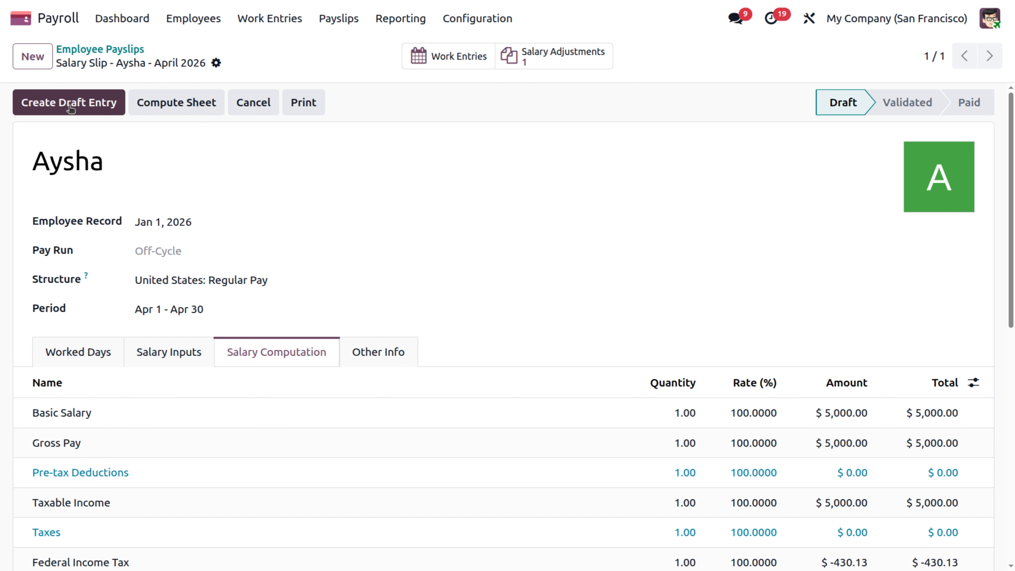
scroll(206, 268, "down", 8)
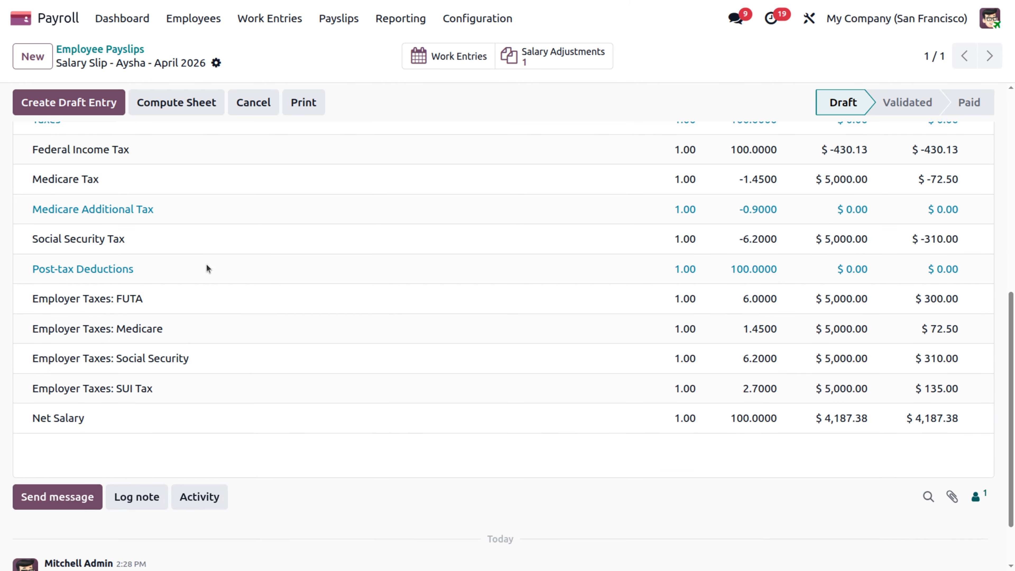
scroll(207, 265, "up", 8)
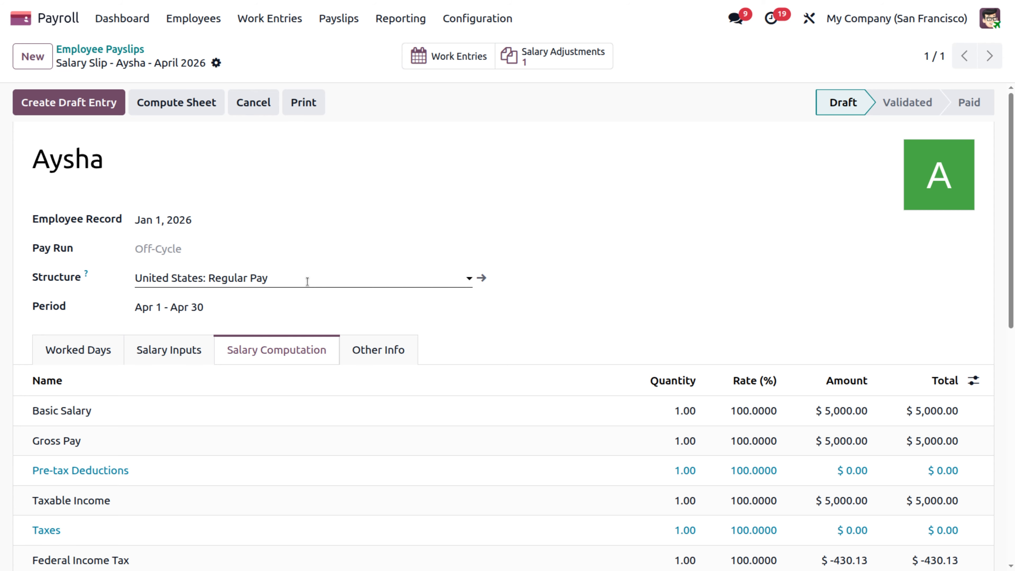
- Change the payslip's structure to "new structure", recompute the sheet and review the resulting salary lines
left_click(308, 281)
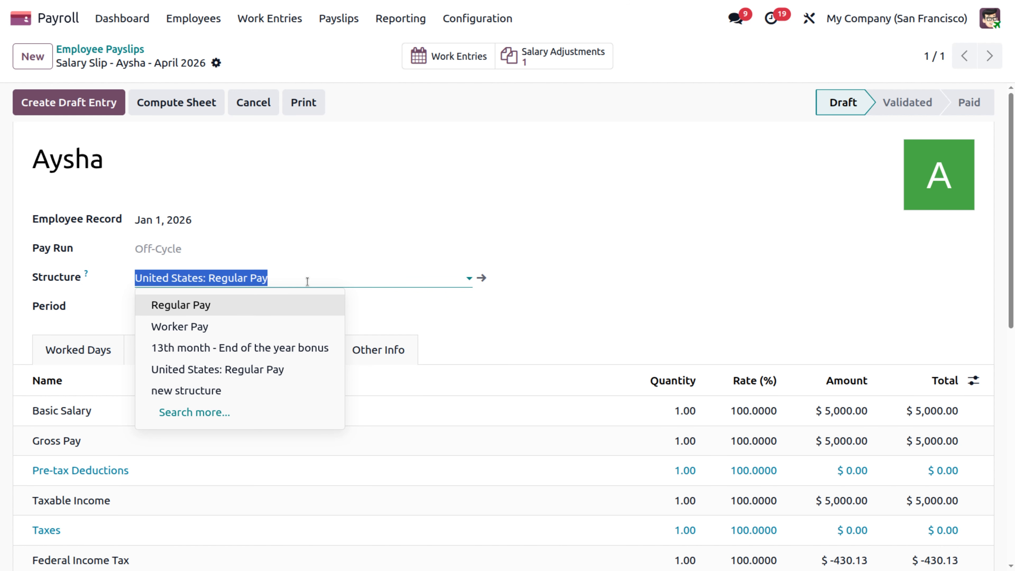
left_click(215, 394)
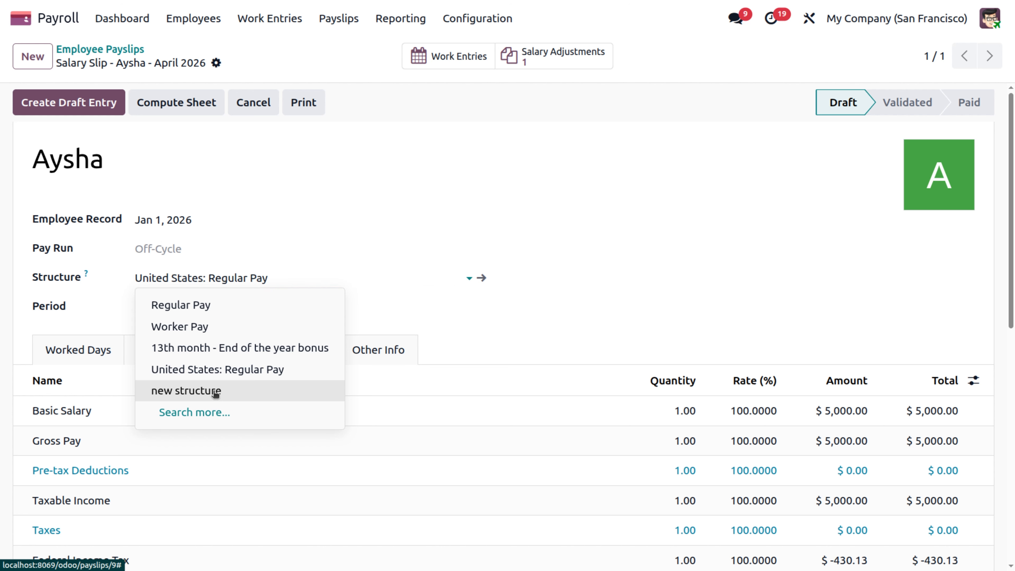
left_click(216, 393)
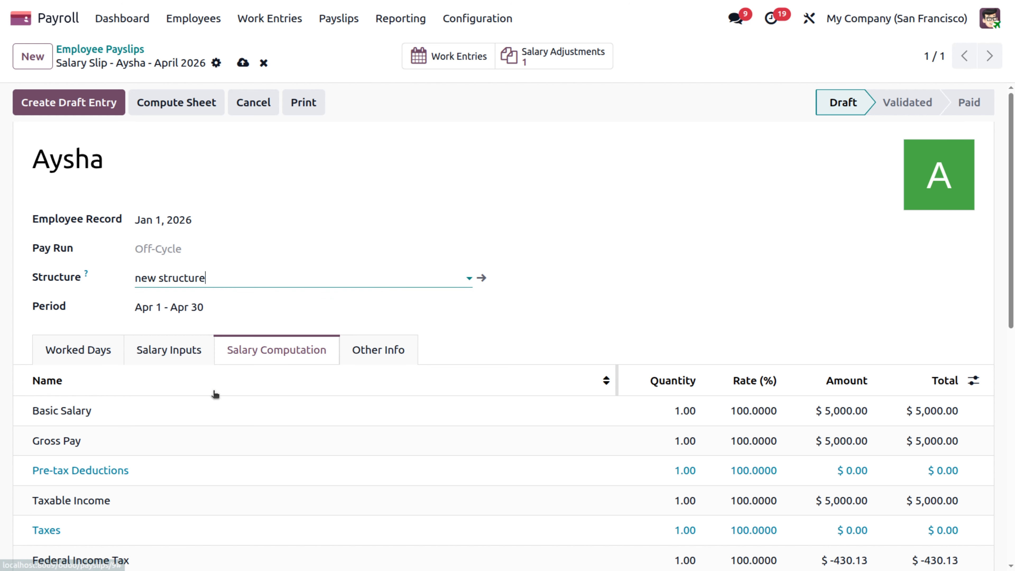
left_click(163, 106)
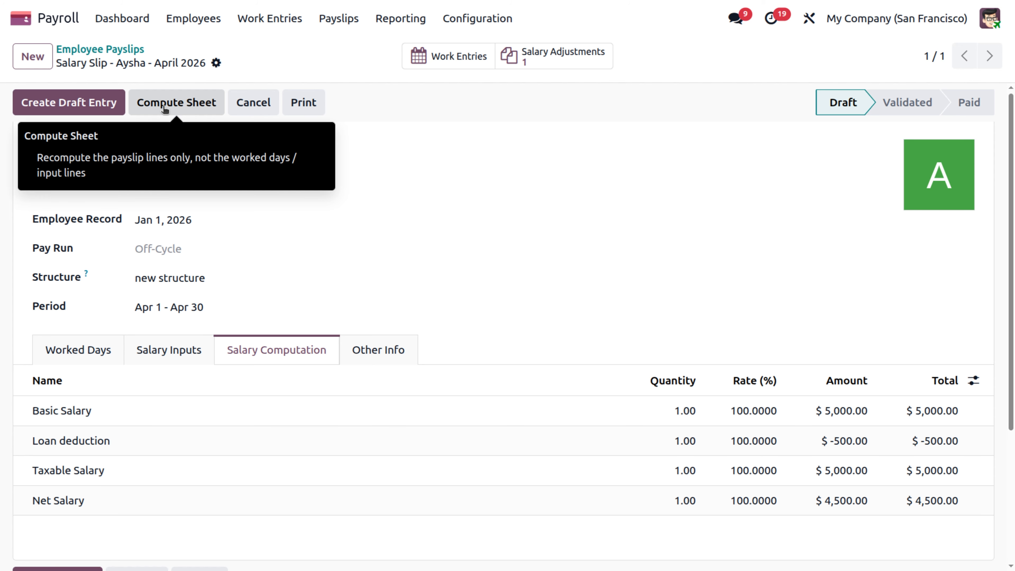
scroll(225, 314, "down", 3)
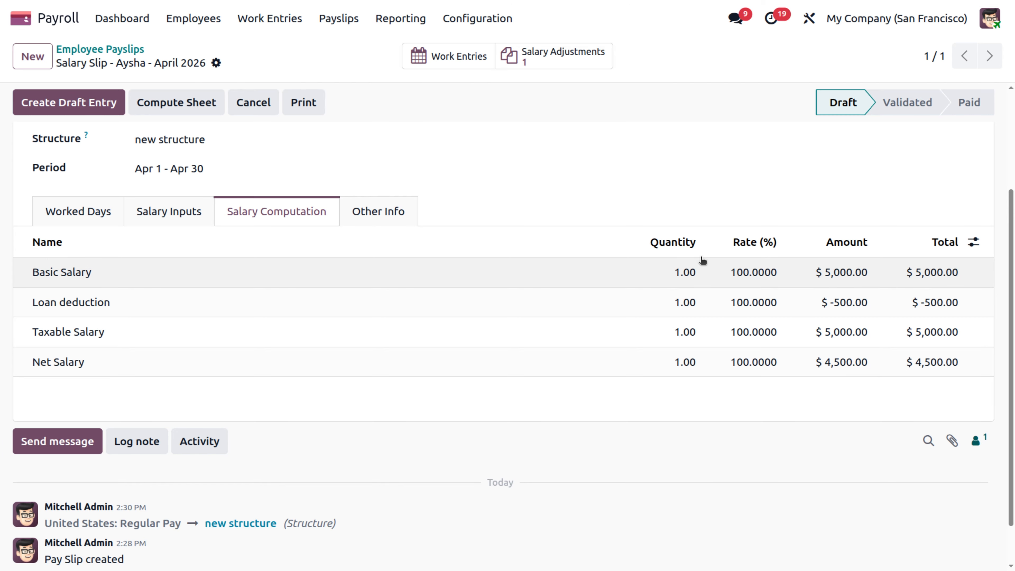
scroll(702, 260, "up", 3)
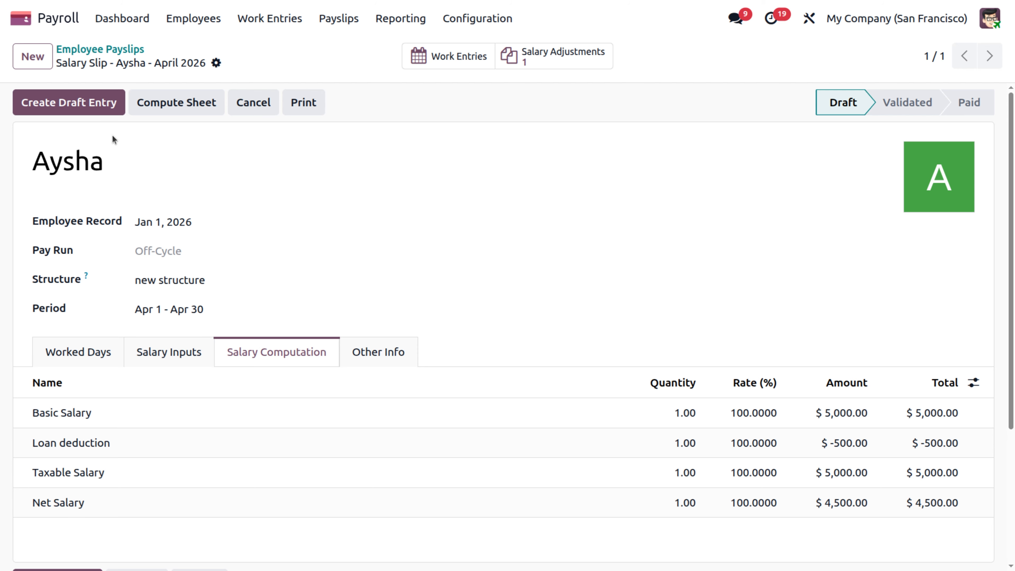